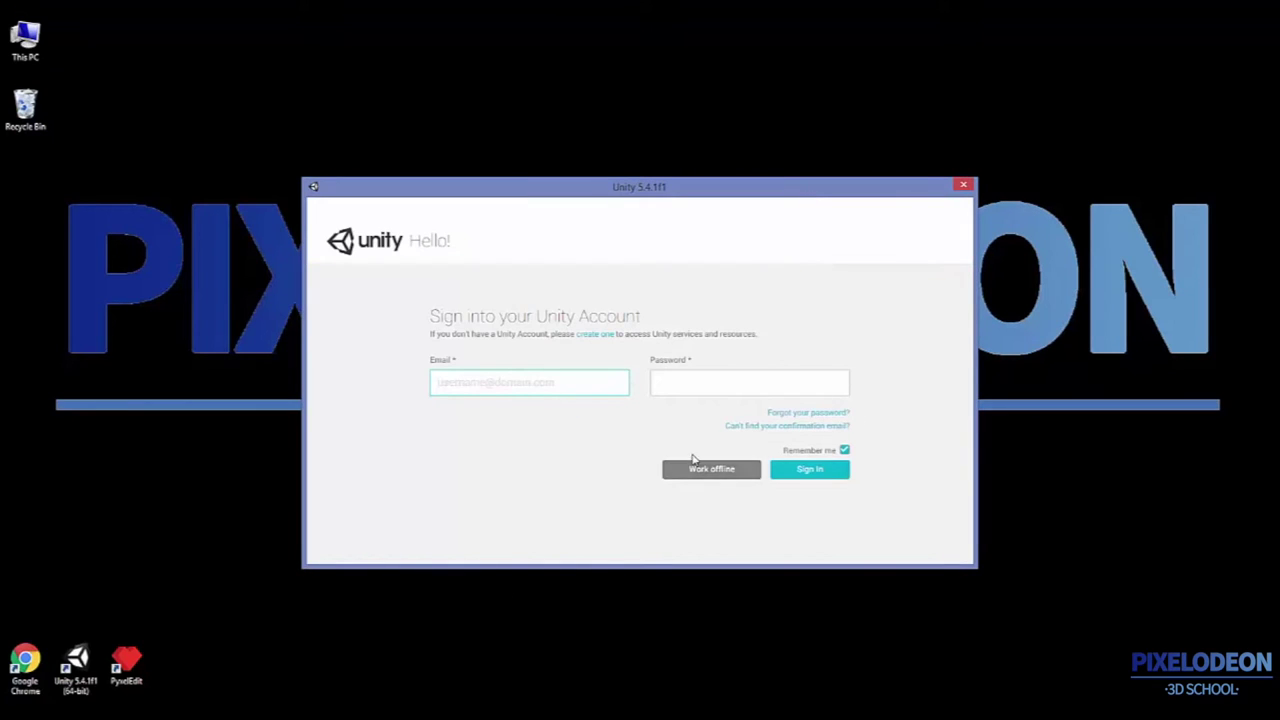
# Work offline in the Unity launcher instead of signing in.
pyautogui.click(735, 474)
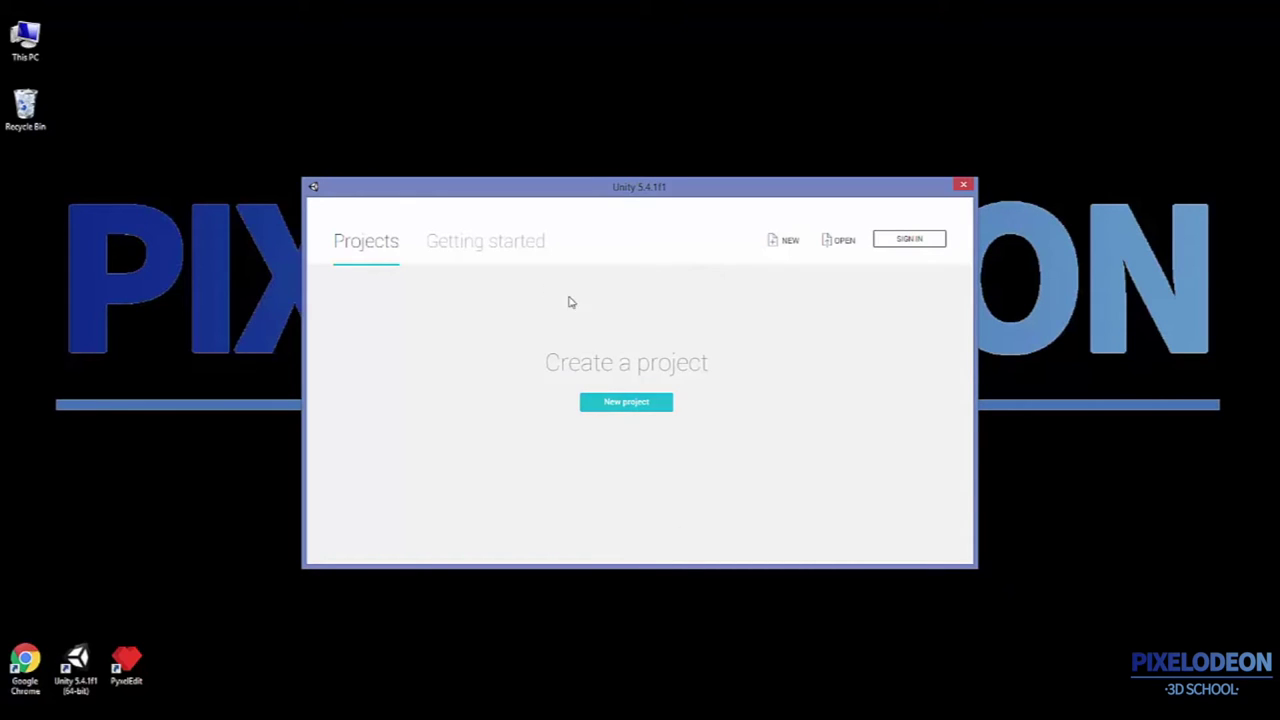
# Create a new 3D project named InterfazPruebas with its location on the Desktop.
pyautogui.click(630, 404)
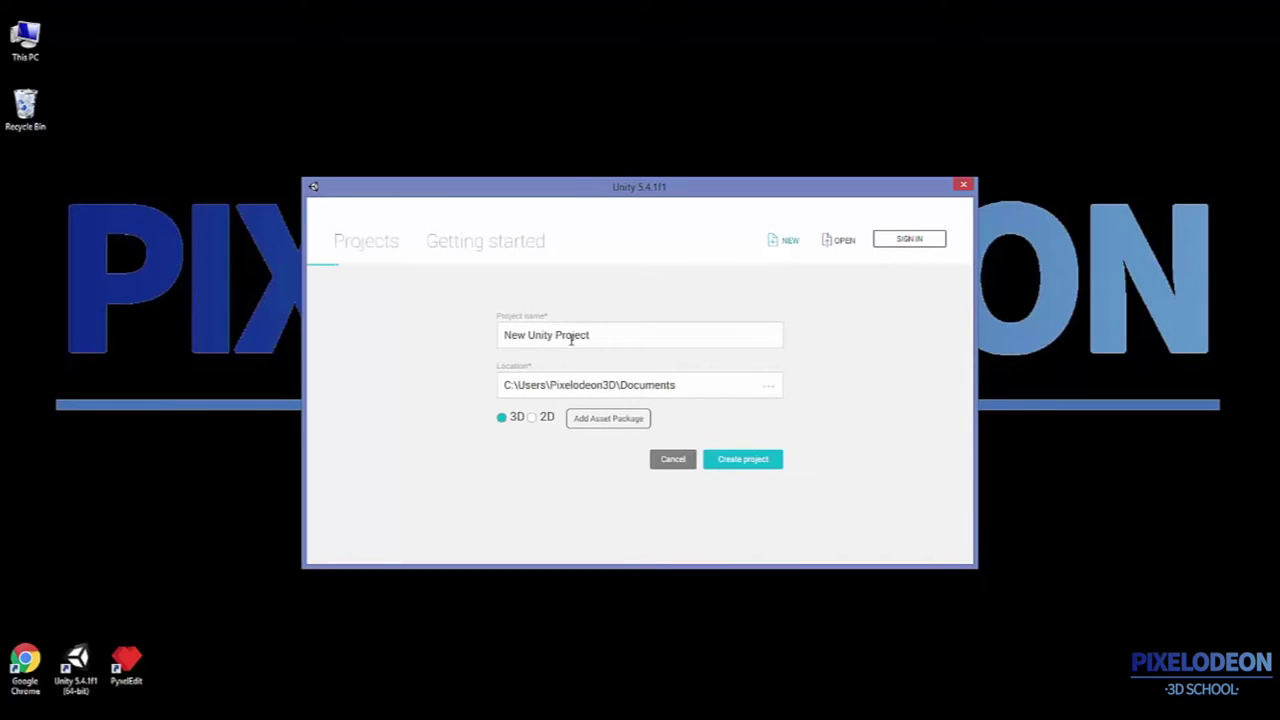
pyautogui.click(770, 387)
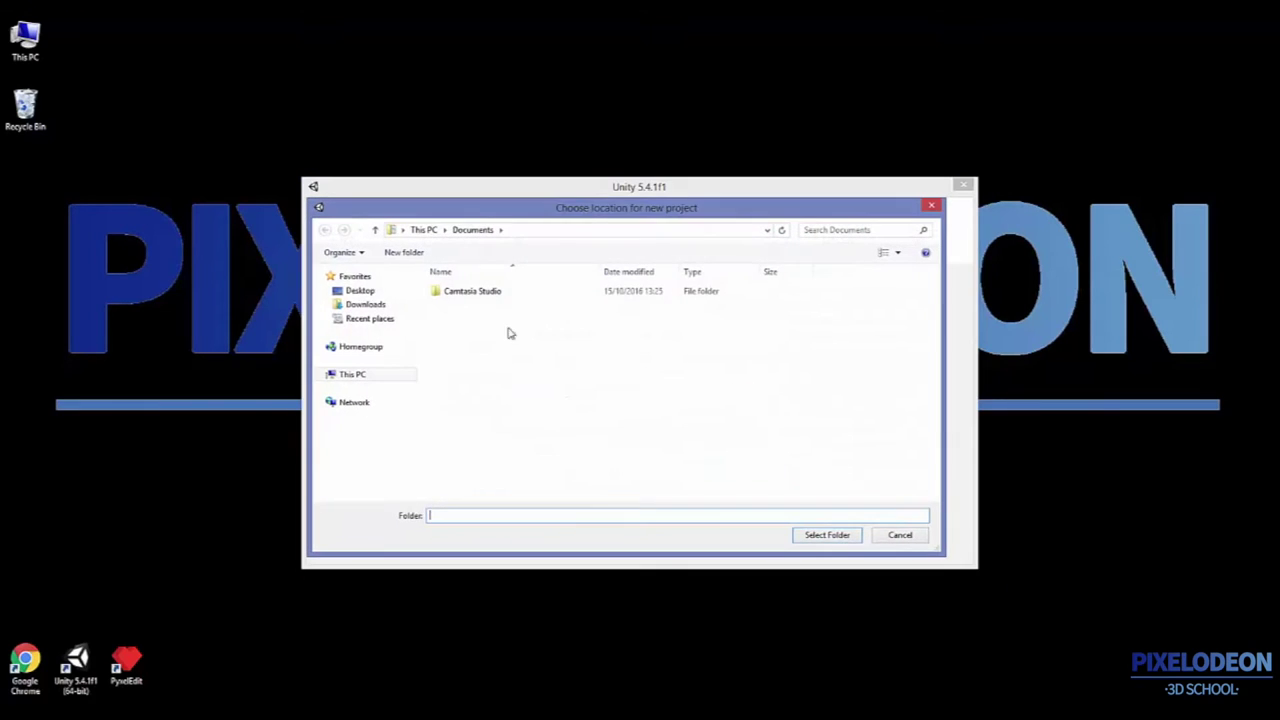
pyautogui.click(360, 293)
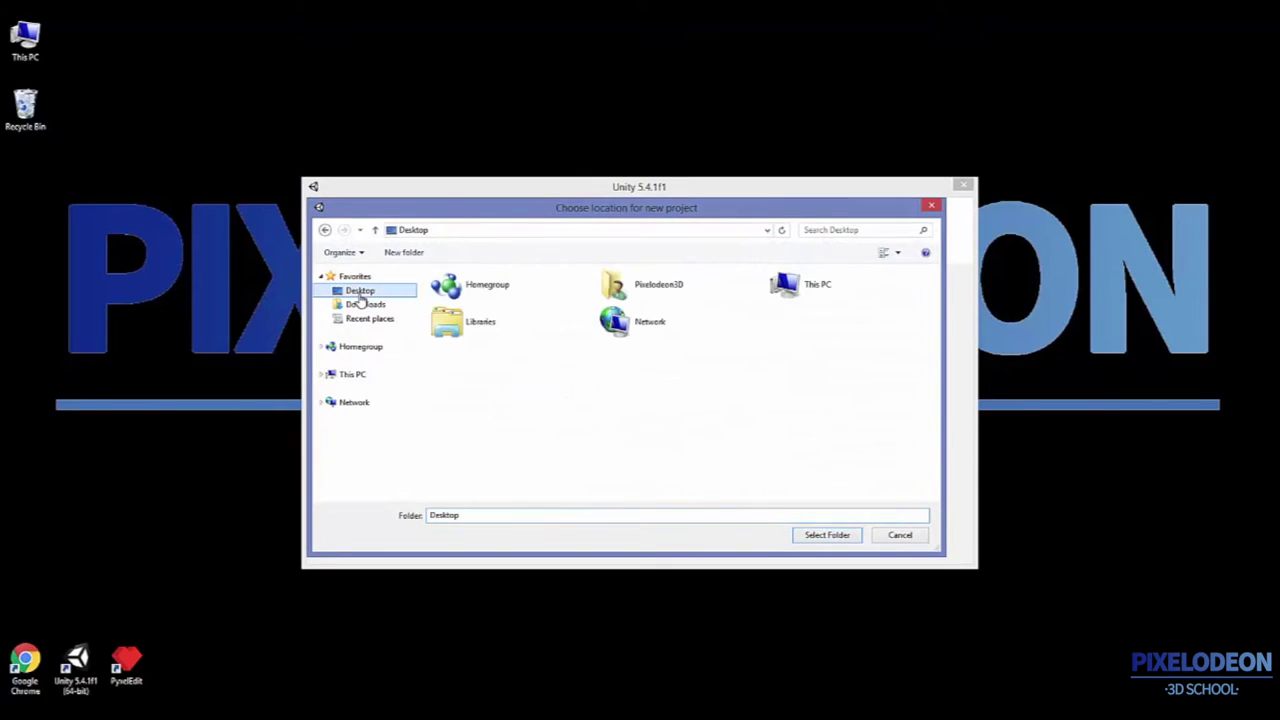
pyautogui.click(805, 533)
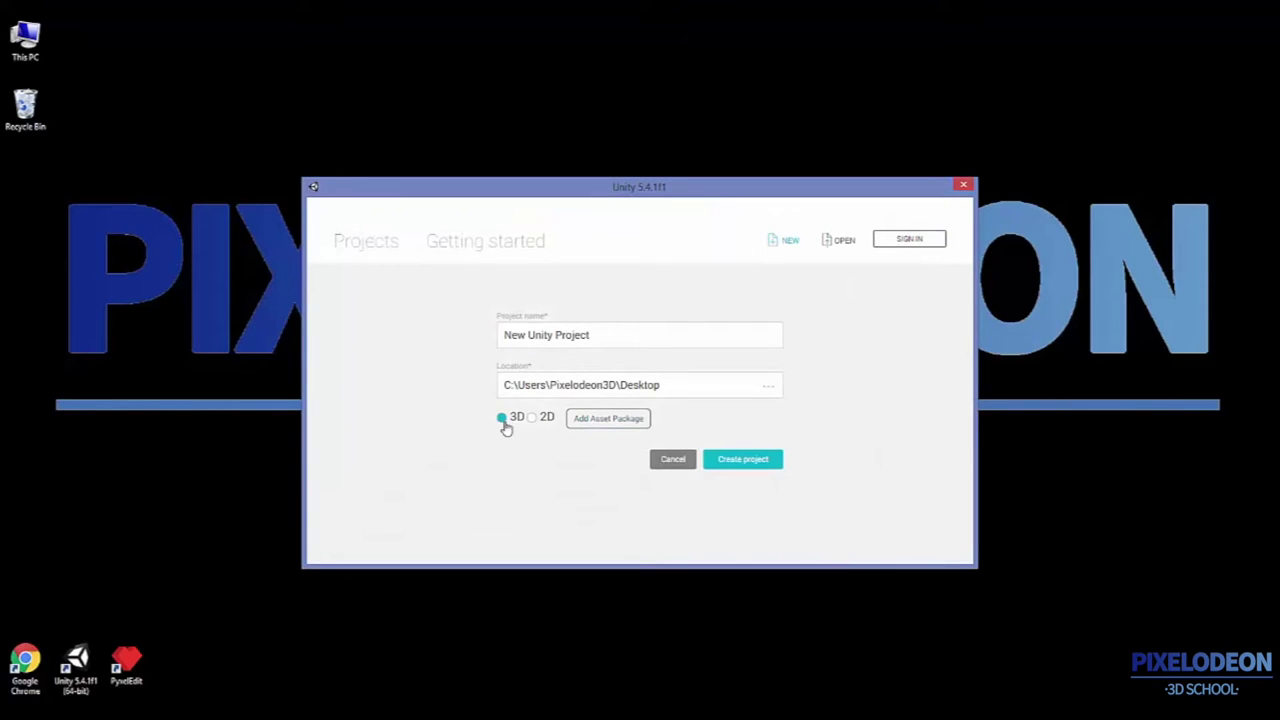
pyautogui.moveTo(603, 334); pyautogui.dragTo(286, 360)
pyautogui.press('BackSpace')
pyautogui.write('zPruebas')
pyautogui.click(715, 460)
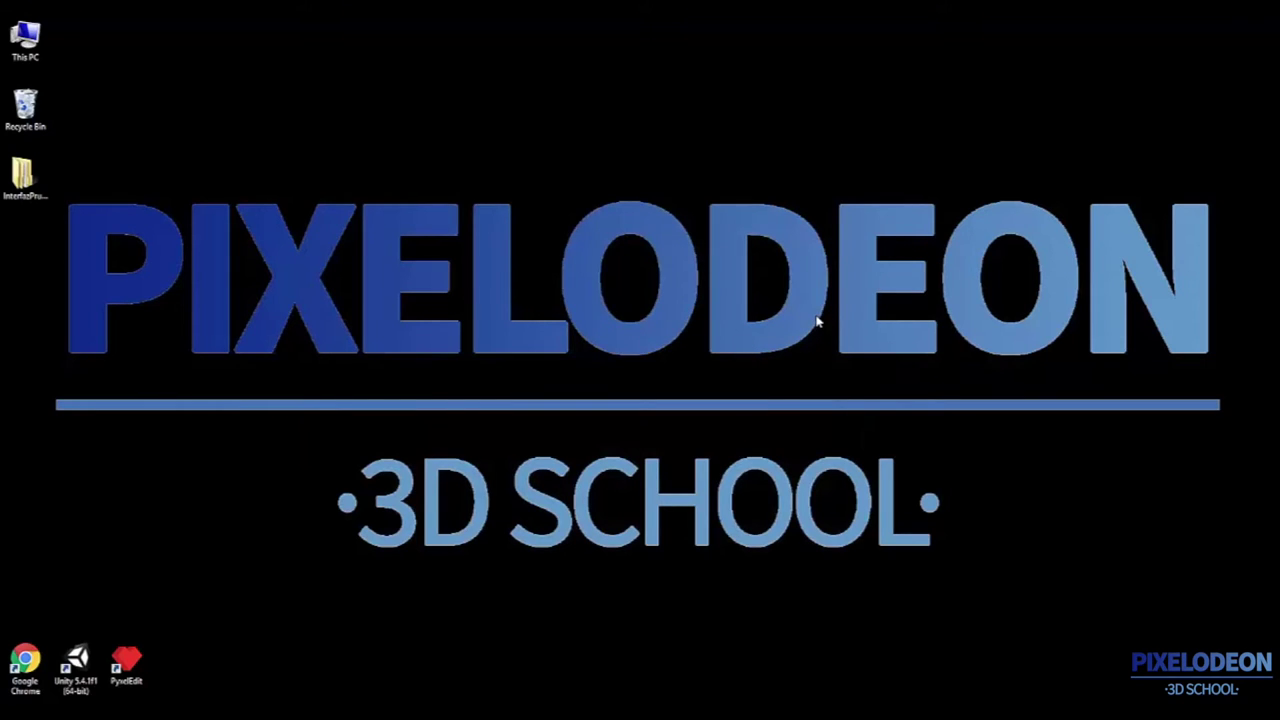
pyautogui.click(25, 180)
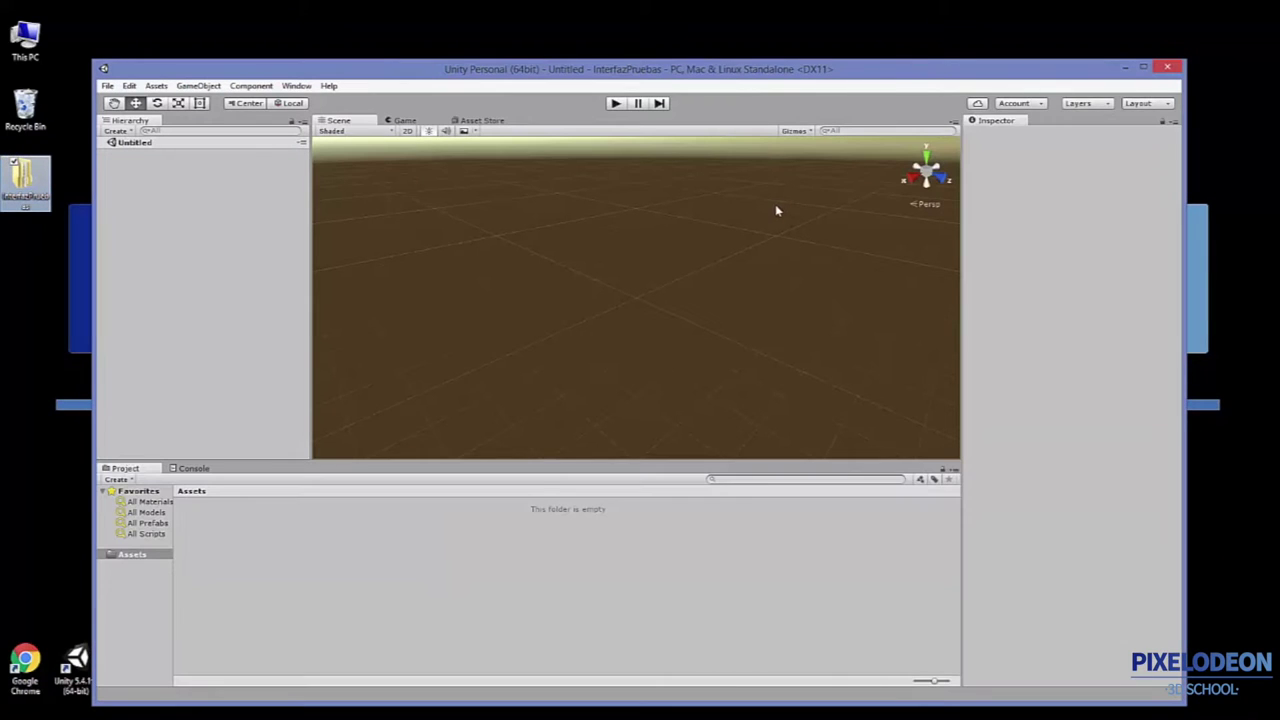
# Maximize the Unity editor window and show the Layout dropdown.
pyautogui.click(1143, 67)
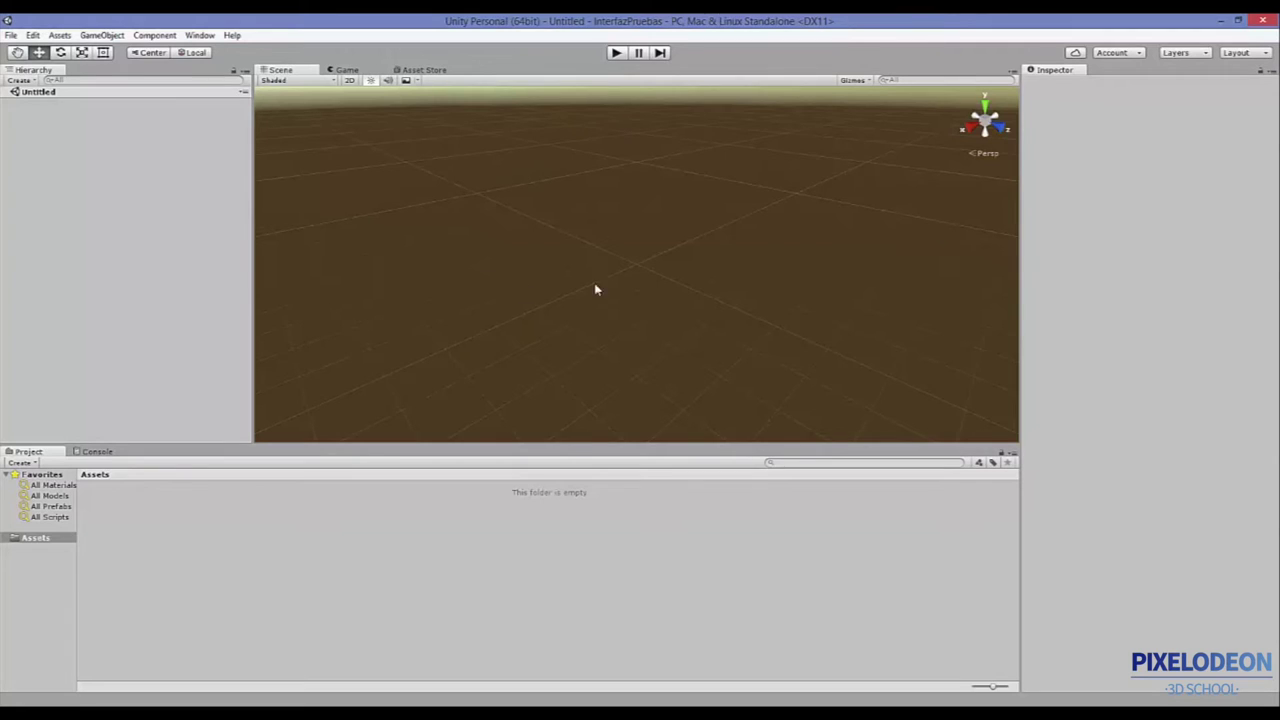
pyautogui.click(1240, 53)
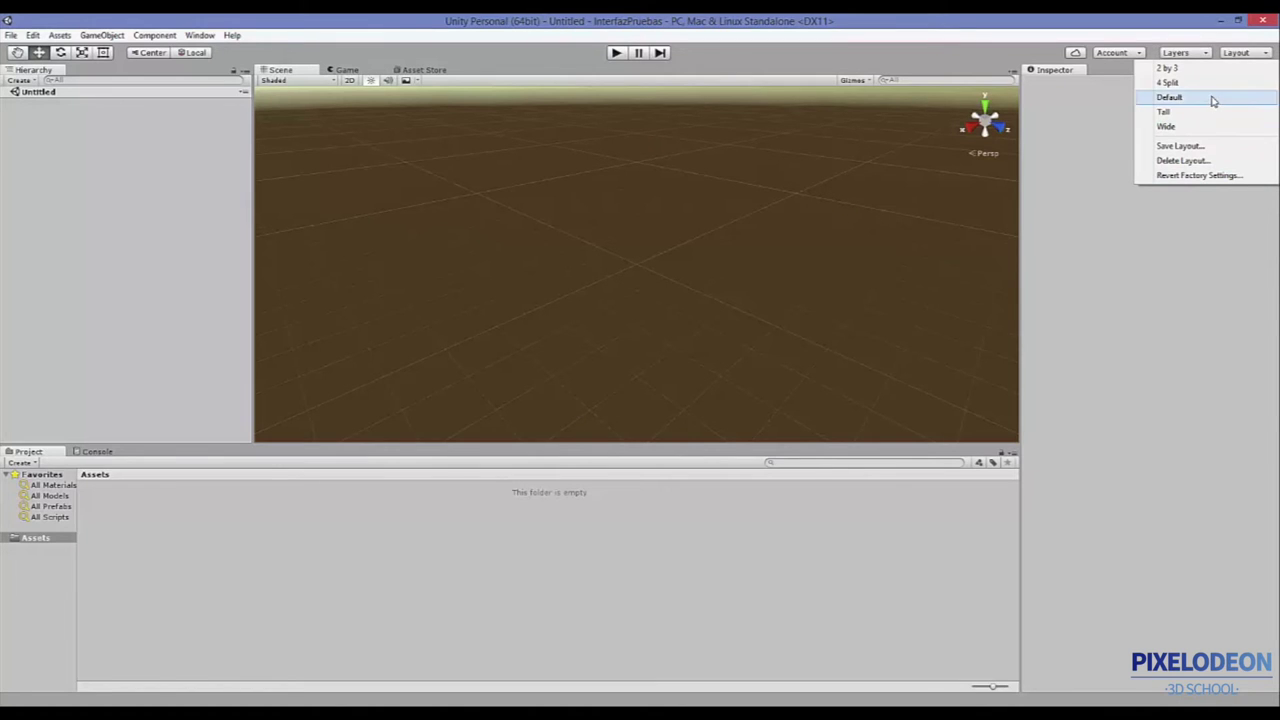
# Cycle through the Default, 2 by 3, 4 Split and Wide layouts, ending on 2 by 3.
pyautogui.click(1208, 97)
pyautogui.click(1240, 55)
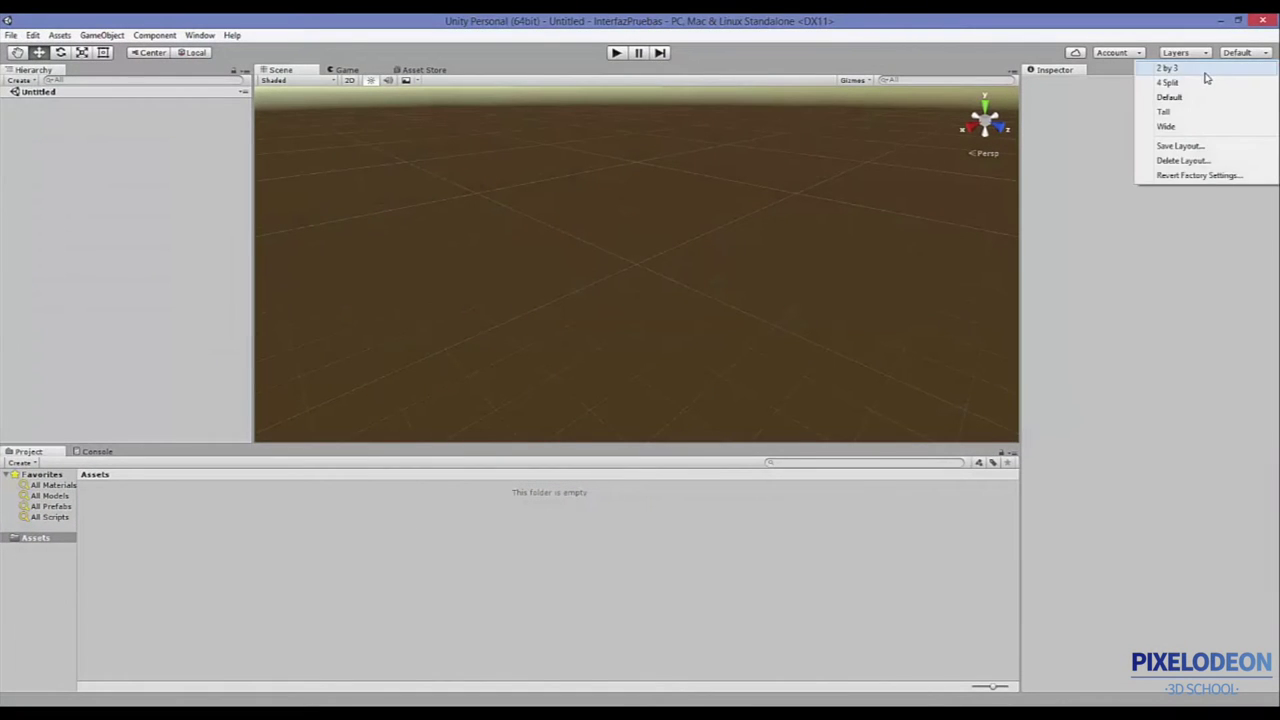
pyautogui.click(1200, 66)
pyautogui.click(1240, 52)
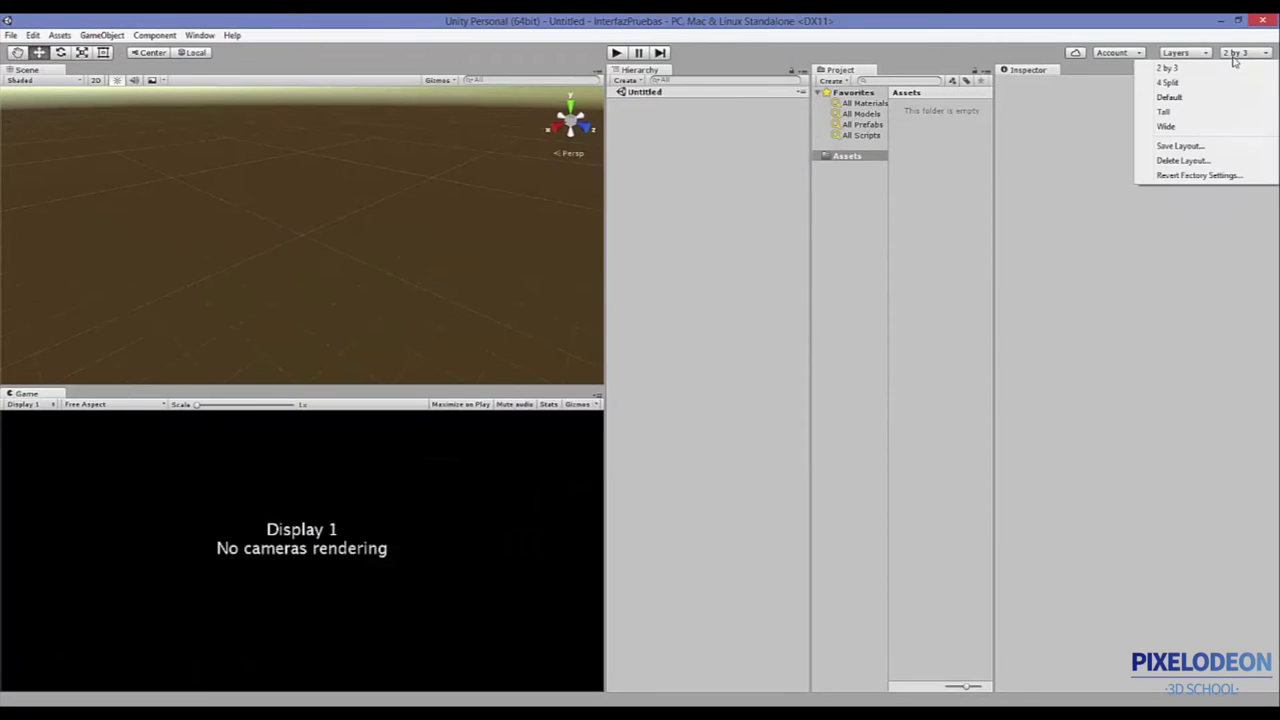
pyautogui.click(1216, 84)
pyautogui.click(1218, 57)
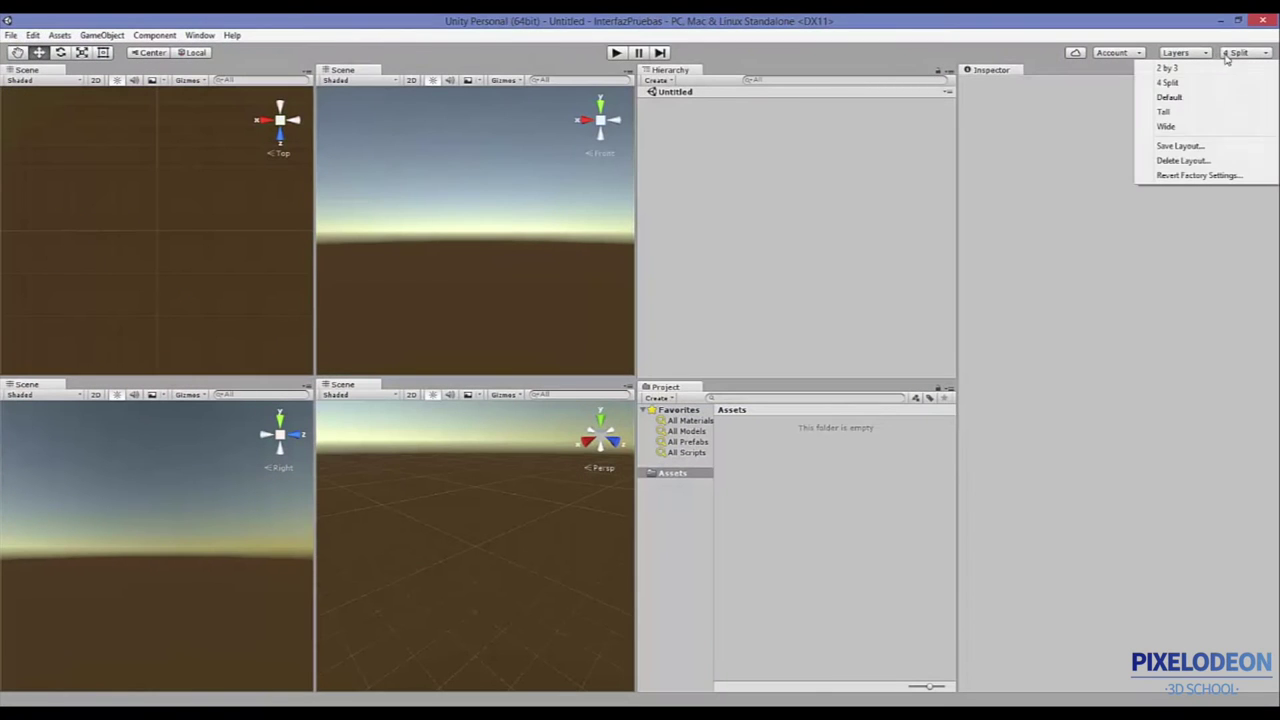
pyautogui.click(1190, 124)
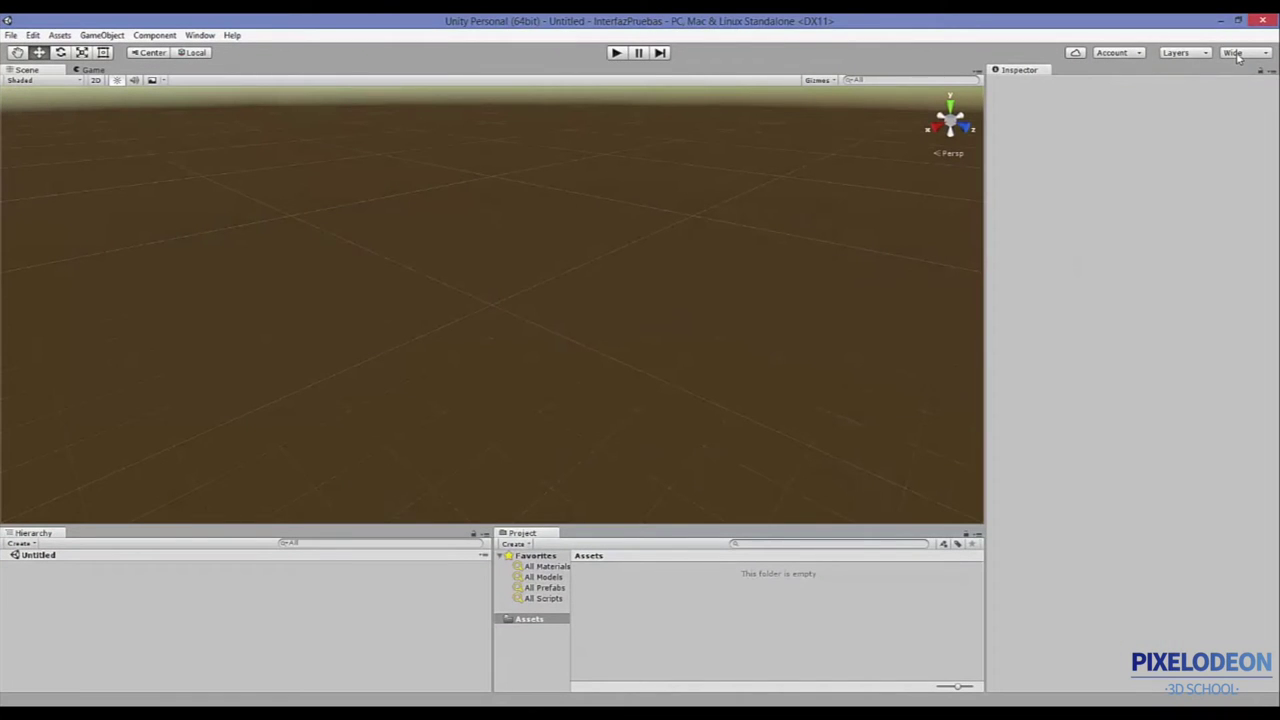
pyautogui.click(1238, 57)
pyautogui.click(1166, 66)
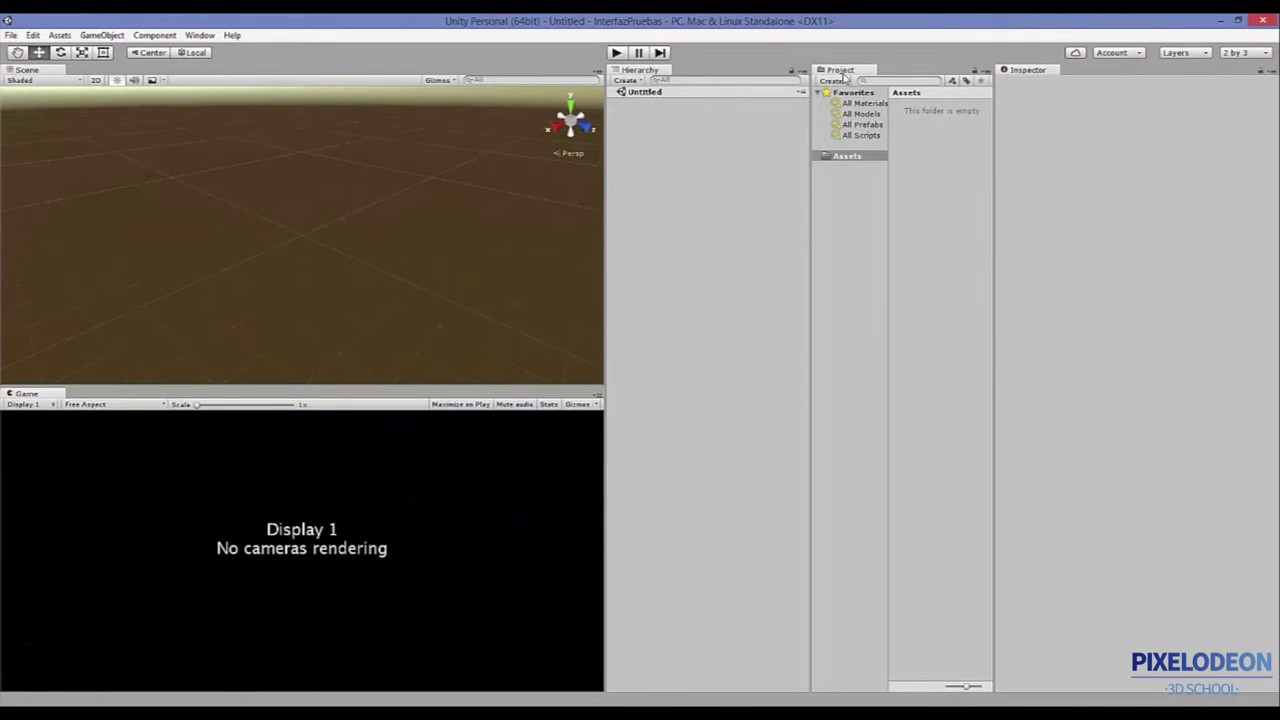
# Dock the Project panel under the Hierarchy, widen the Scene/Game column and make Game taller.
pyautogui.moveTo(841, 72); pyautogui.dragTo(677, 591)
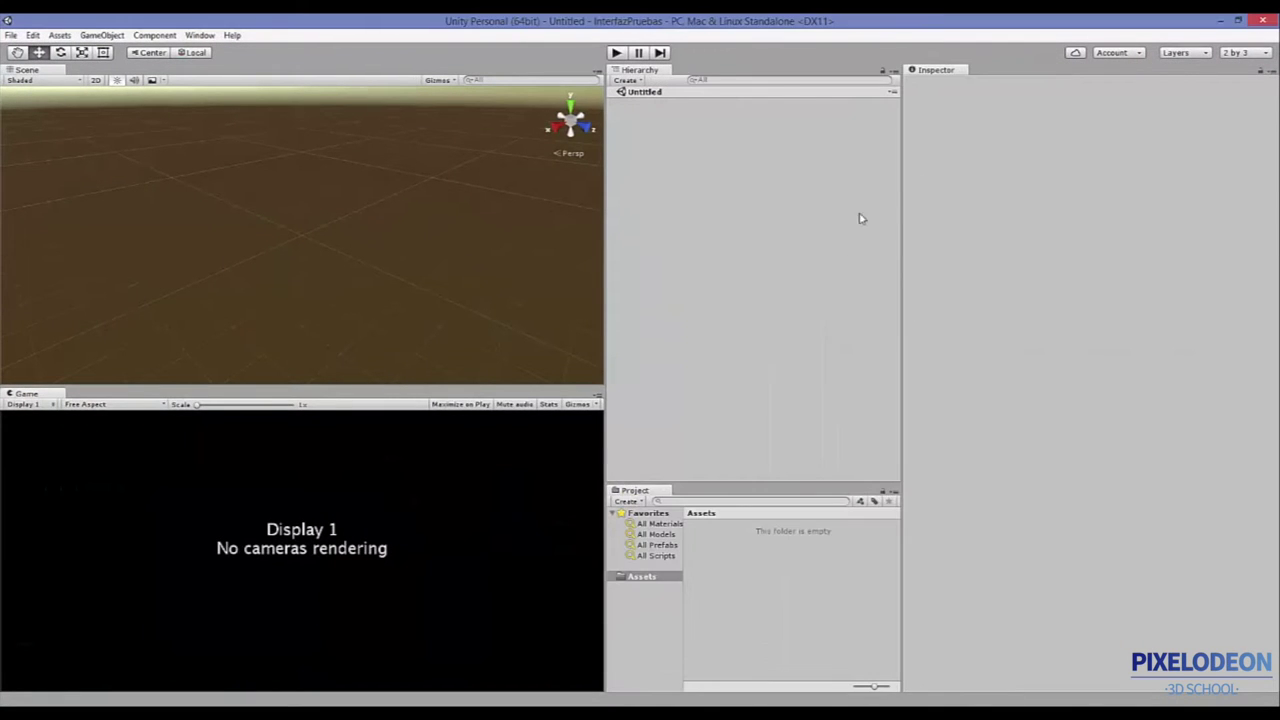
pyautogui.moveTo(901, 215); pyautogui.dragTo(956, 215)
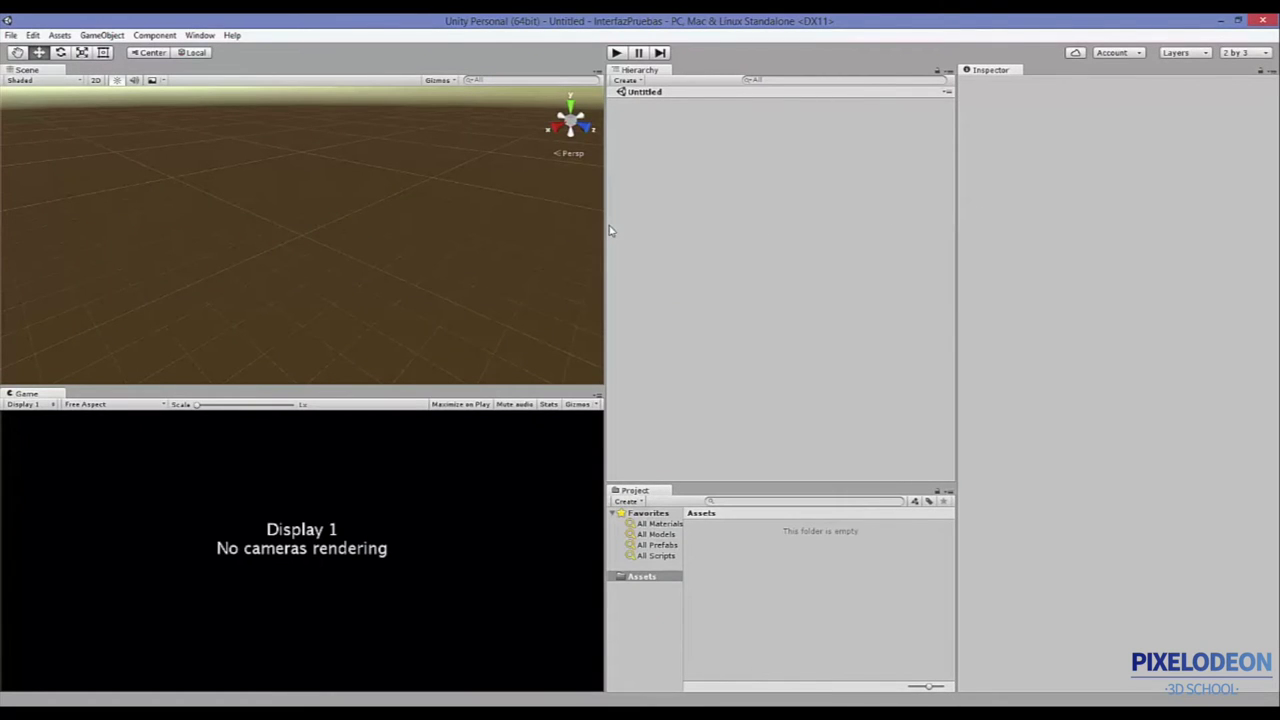
pyautogui.moveTo(603, 227); pyautogui.dragTo(679, 227)
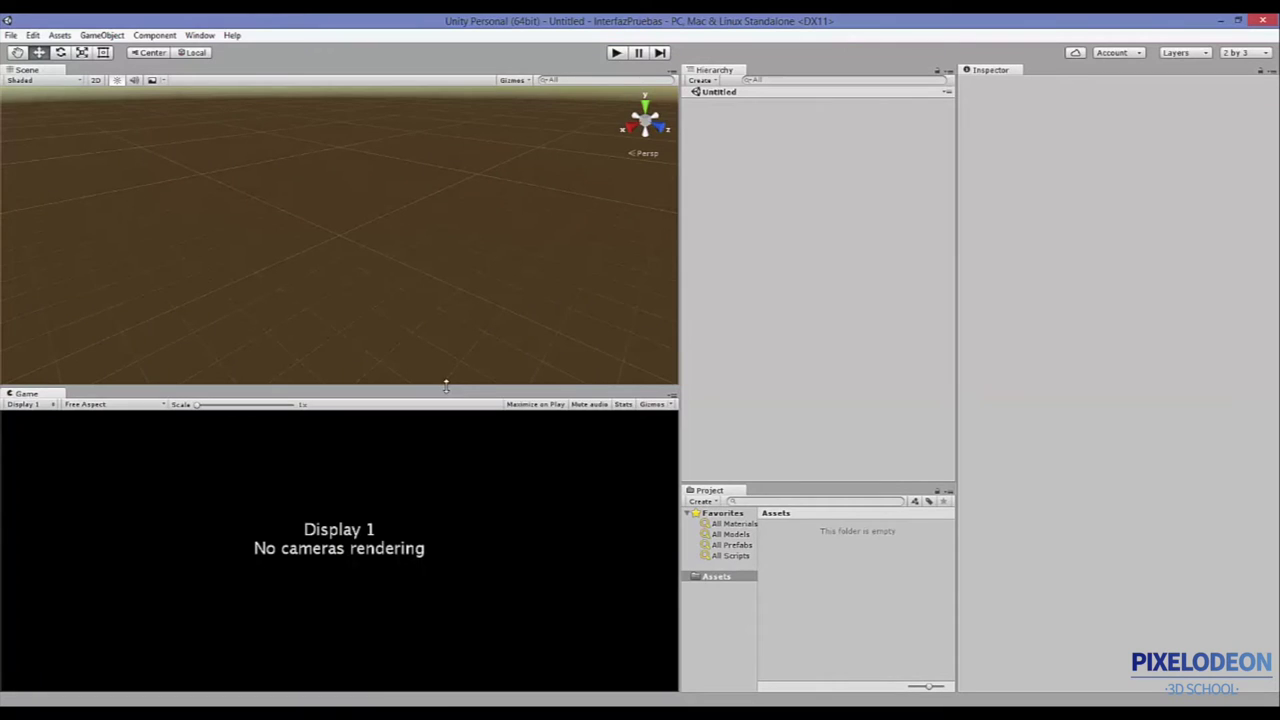
pyautogui.moveTo(419, 387); pyautogui.dragTo(422, 325)
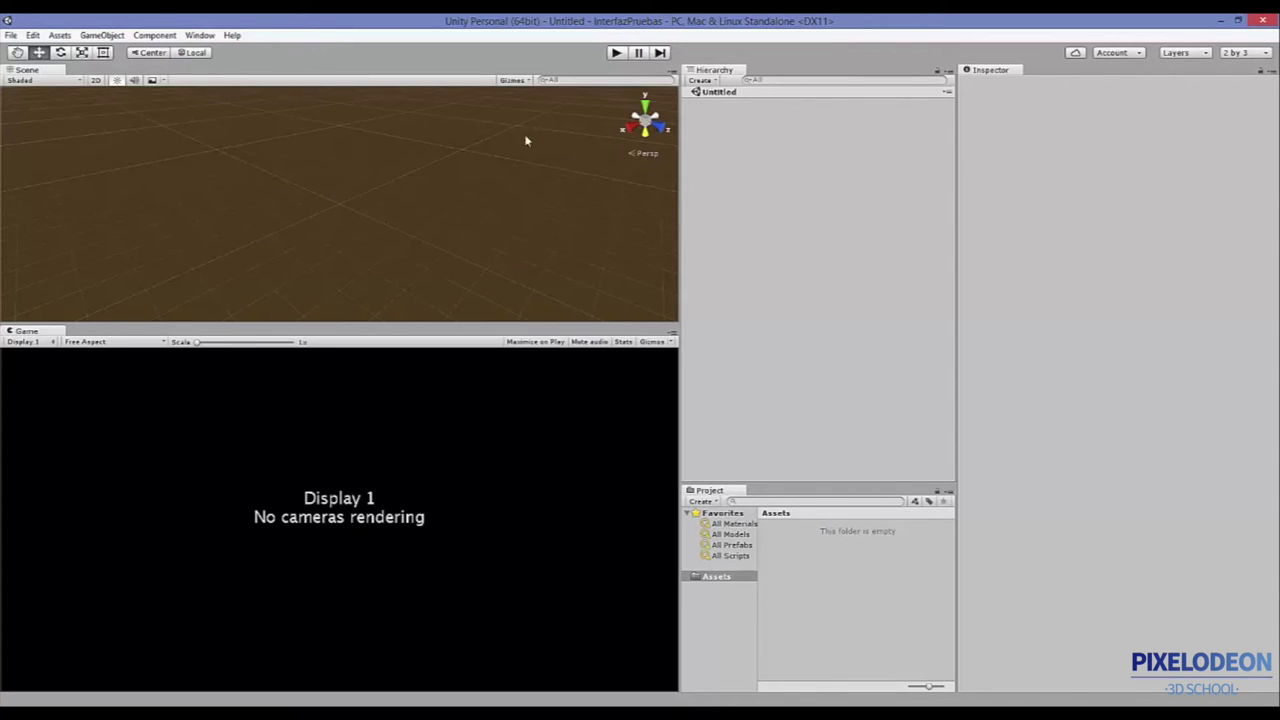
pyautogui.click(96, 80)
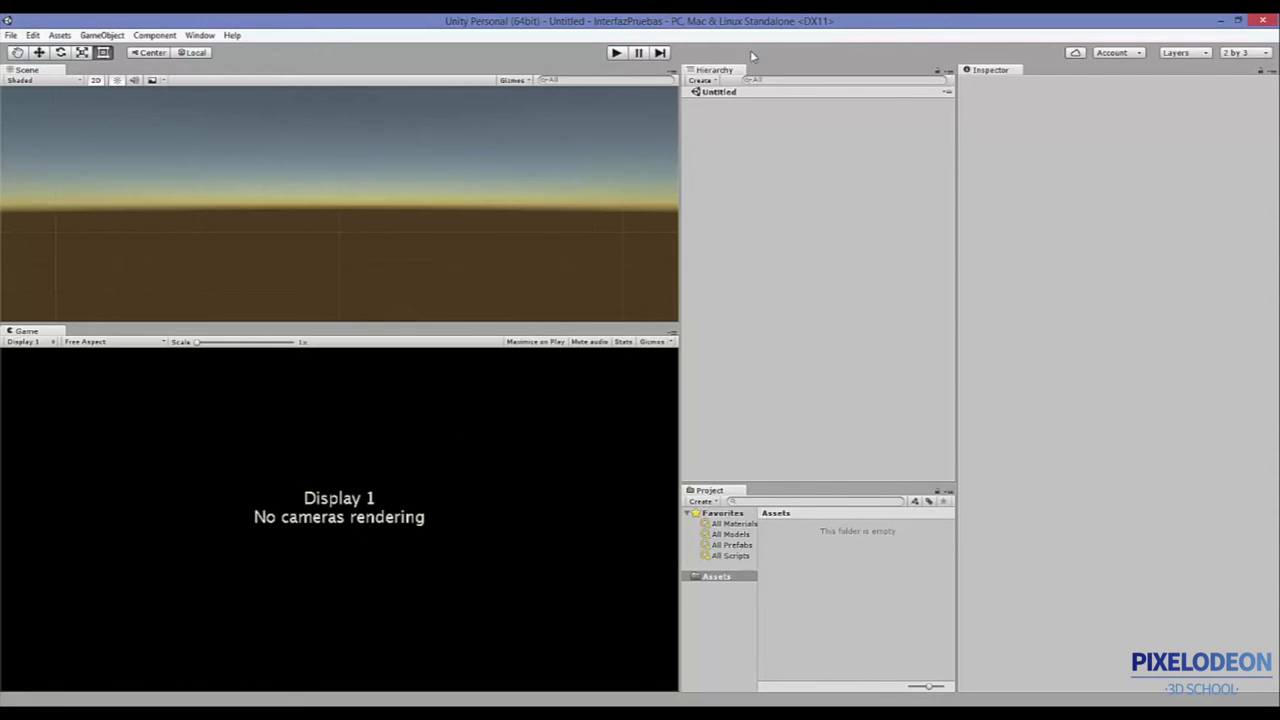
# Add a Camera to the scene from the Hierarchy's right-click menu.
pyautogui.rightClick(862, 150)
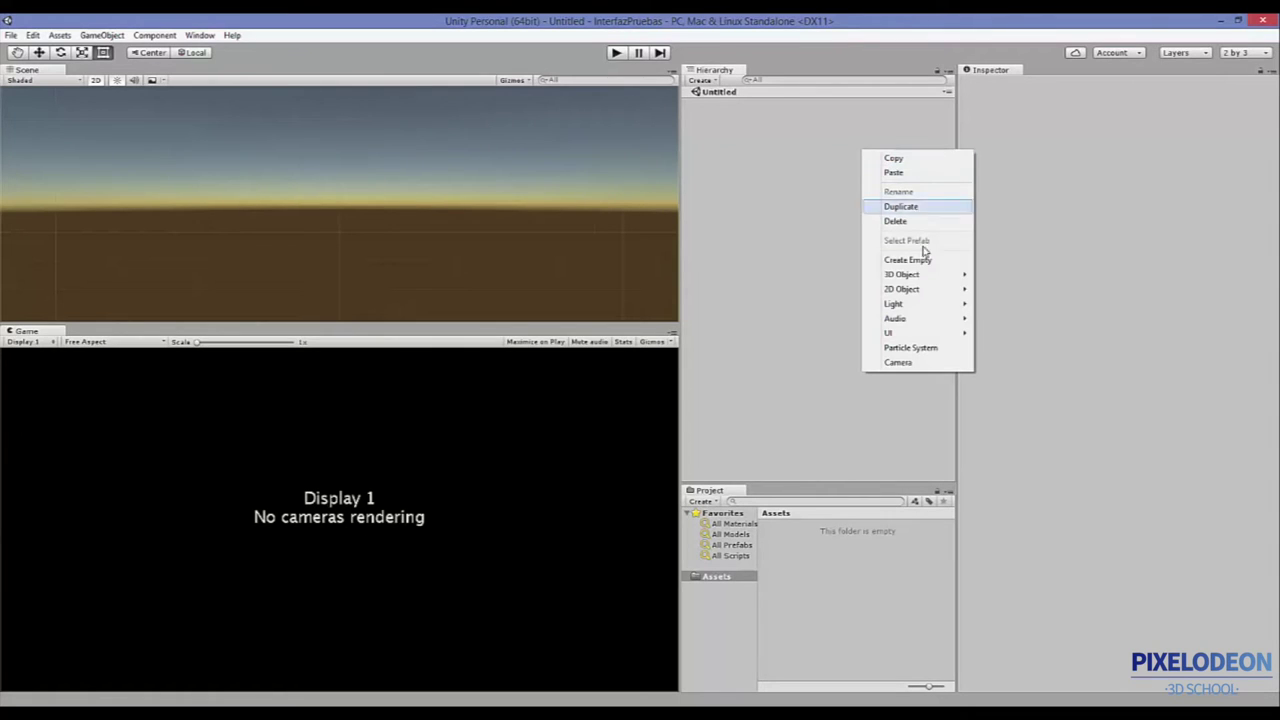
pyautogui.click(912, 362)
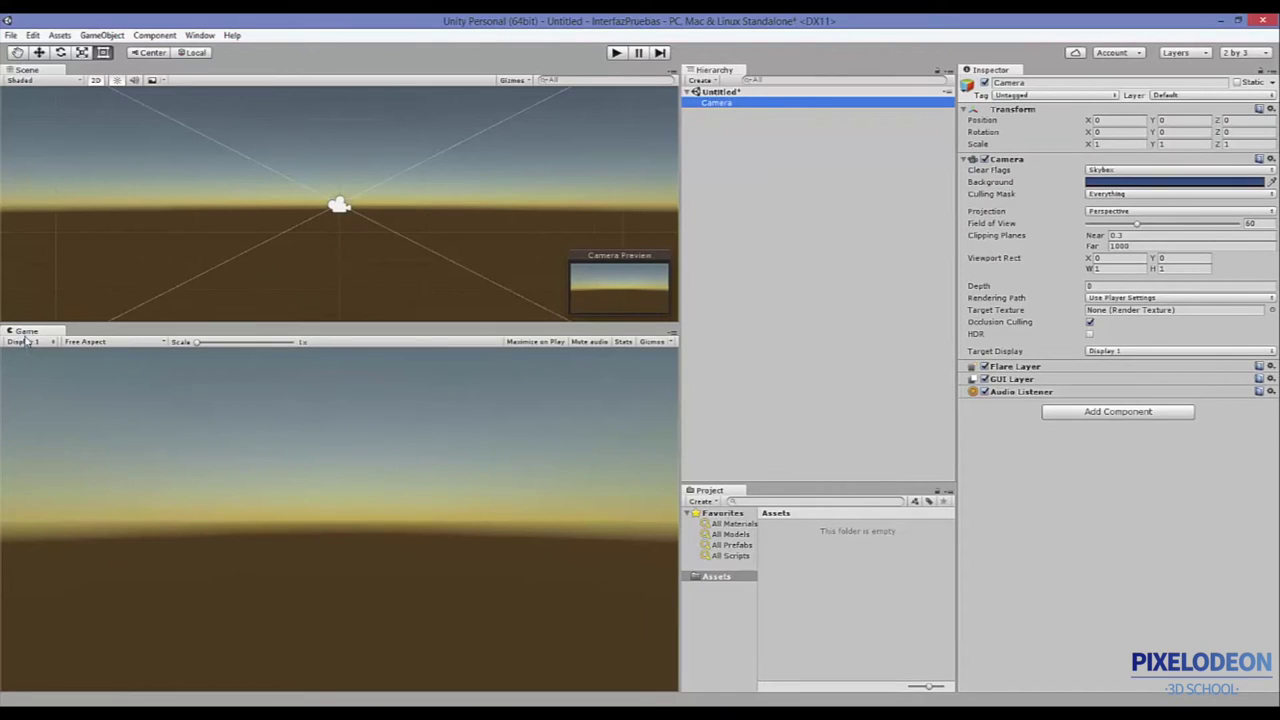
pyautogui.click(155, 35)
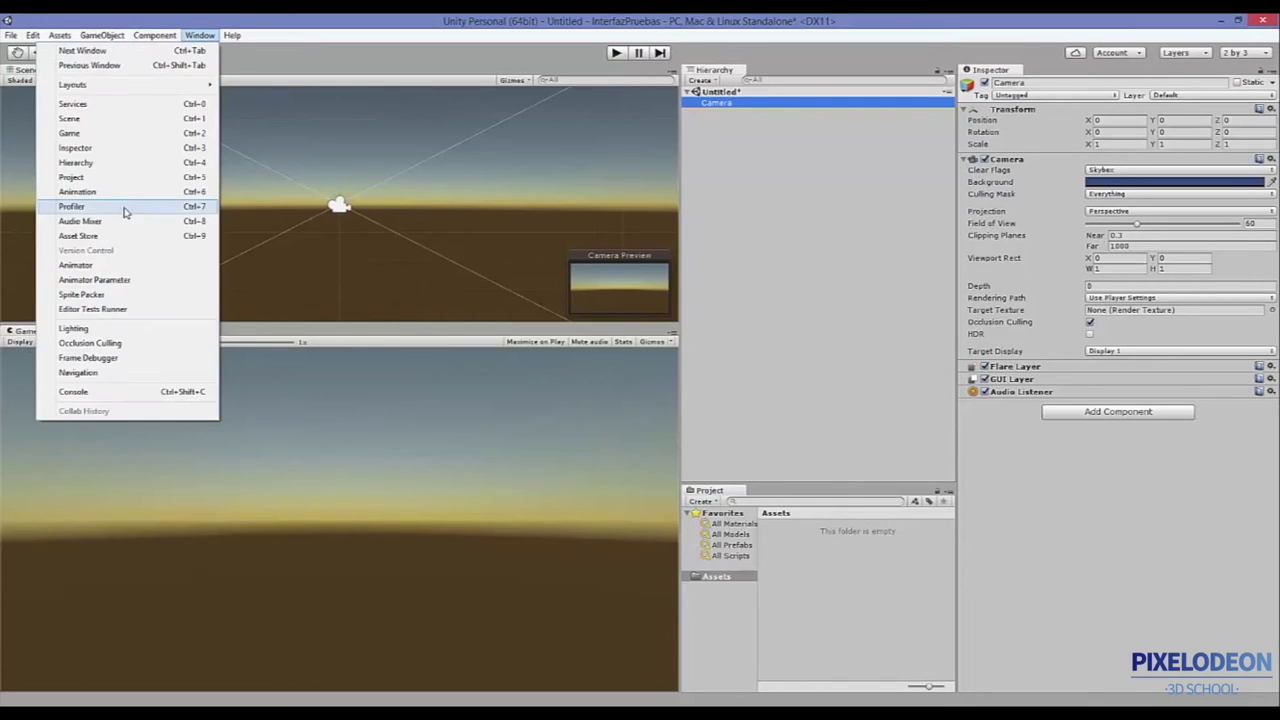
# Dock the Animation window beside the Game view and open the Animator as a floating window.
pyautogui.click(110, 191)
pyautogui.moveTo(40, 27); pyautogui.dragTo(123, 350)
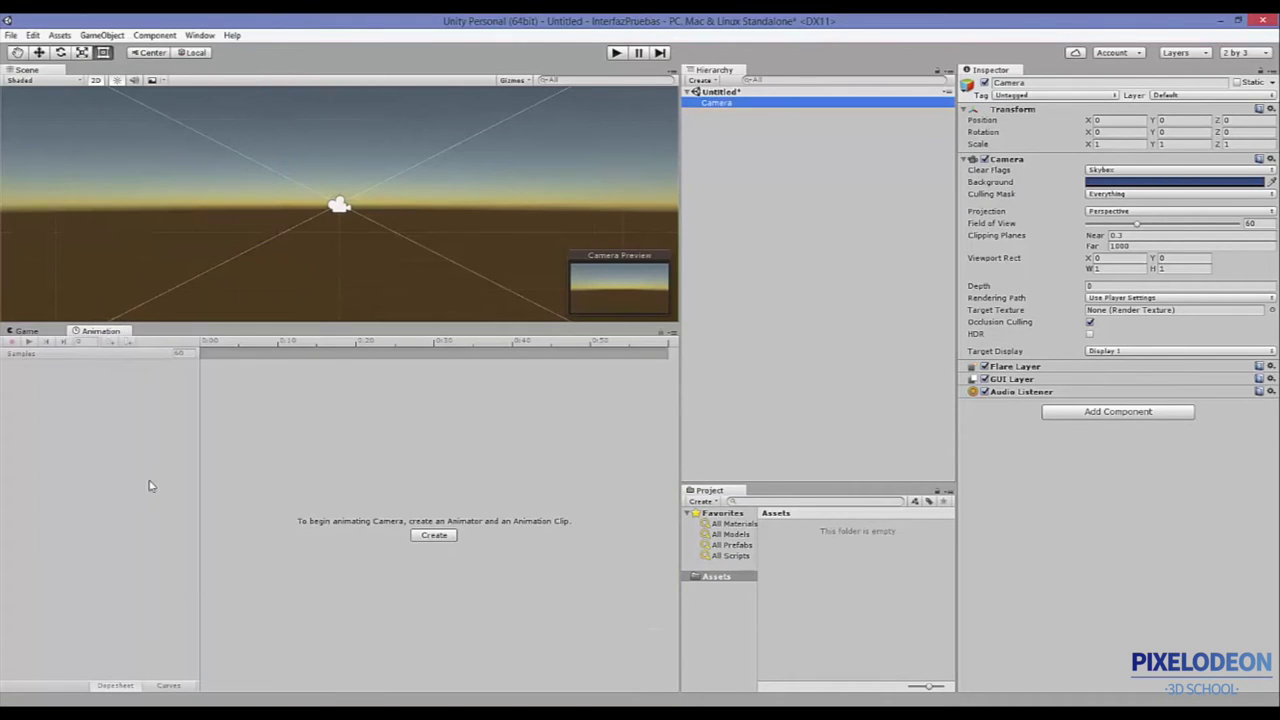
pyautogui.click(174, 37)
pyautogui.moveTo(200, 37)
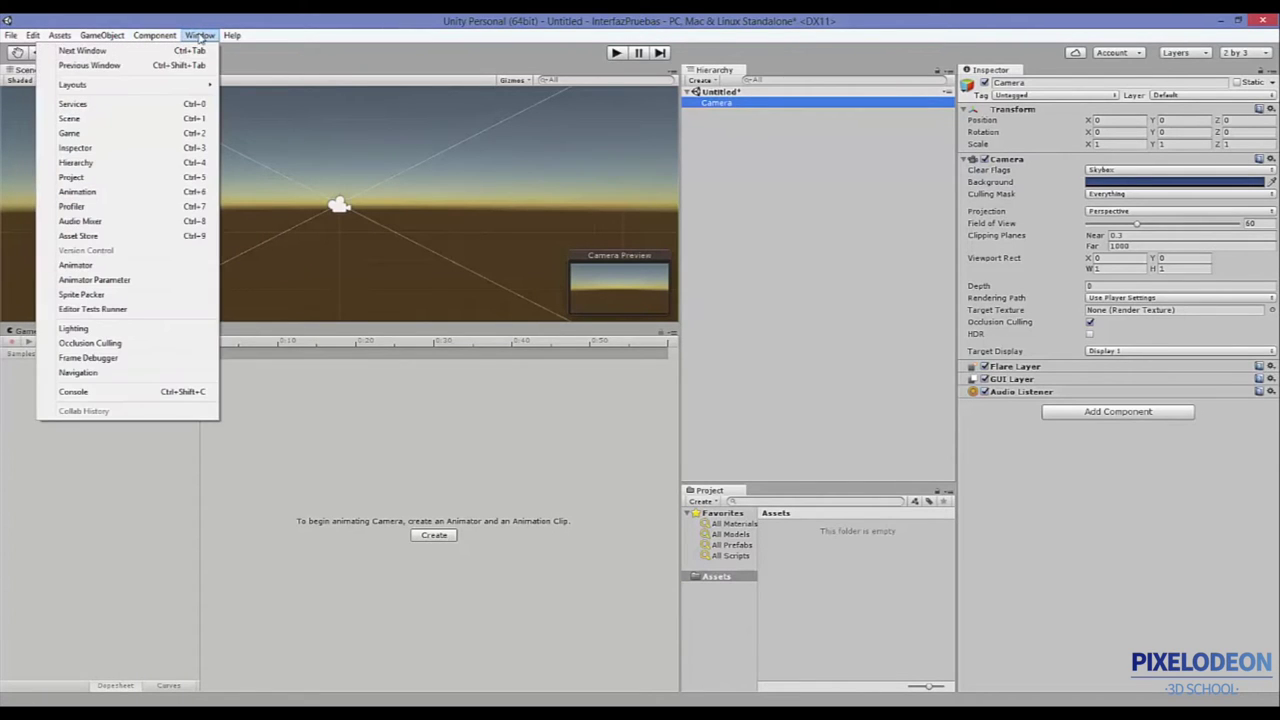
pyautogui.click(75, 265)
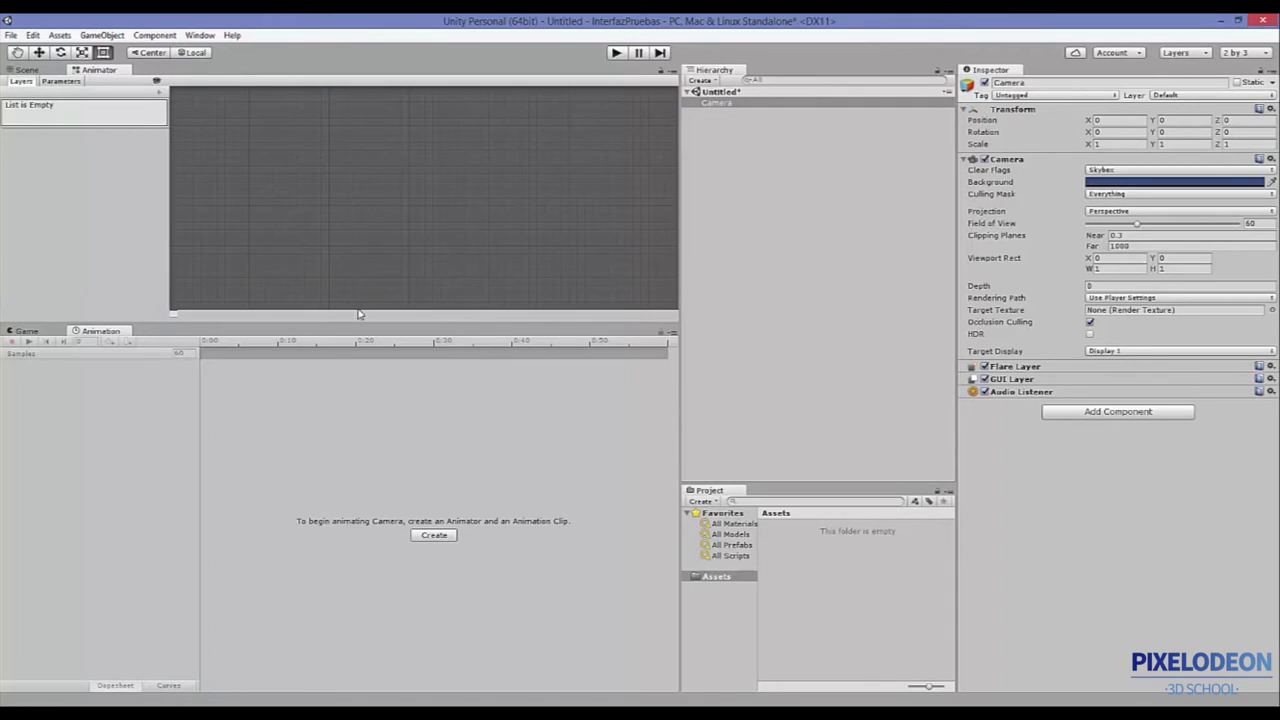
pyautogui.moveTo(93, 70)
pyautogui.mouseDown()
pyautogui.moveTo(77, 222)
pyautogui.moveTo(853, 297)
pyautogui.mouseUp()
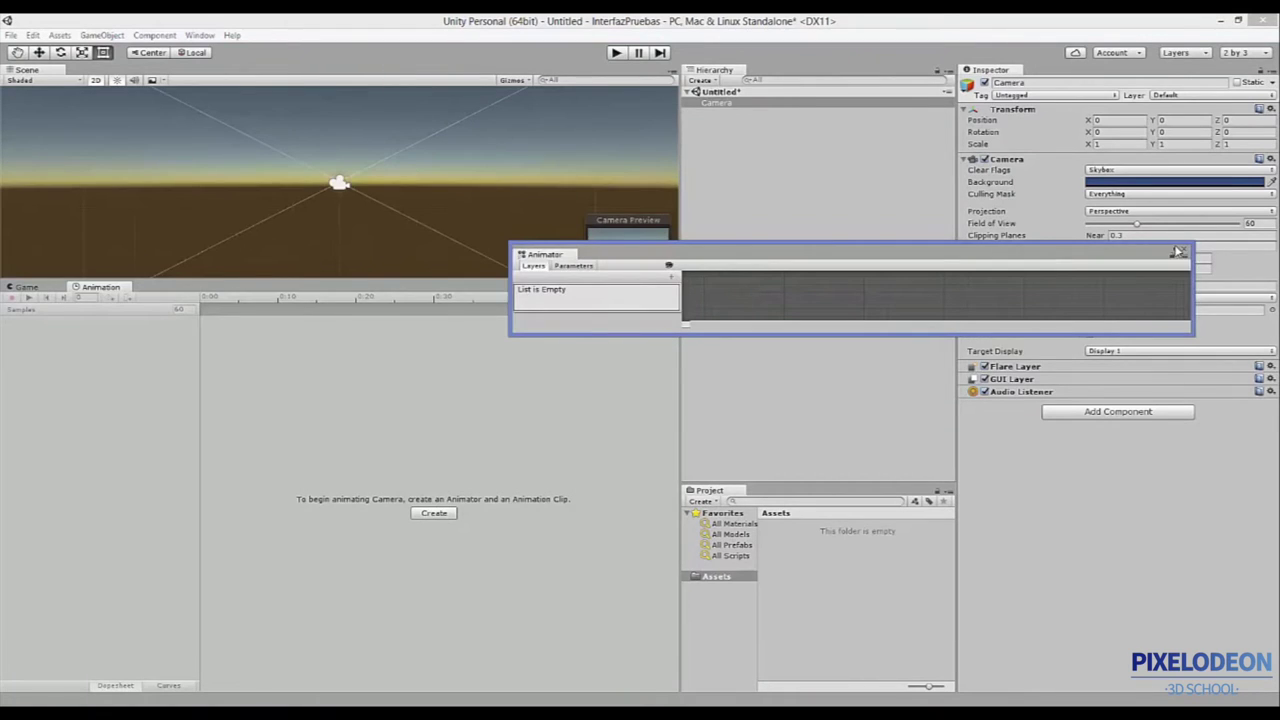
# Maximize the floating Animator window, then close it.
pyautogui.doubleClick(1176, 254)
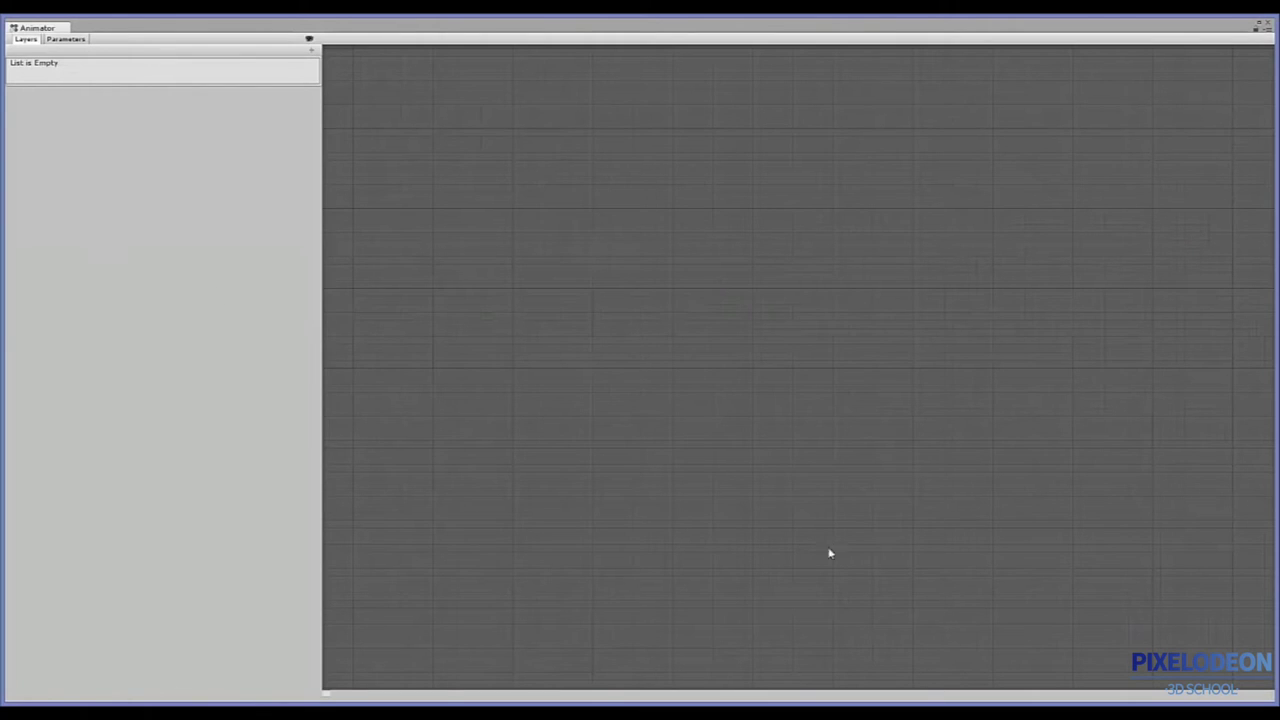
pyautogui.click(1266, 27)
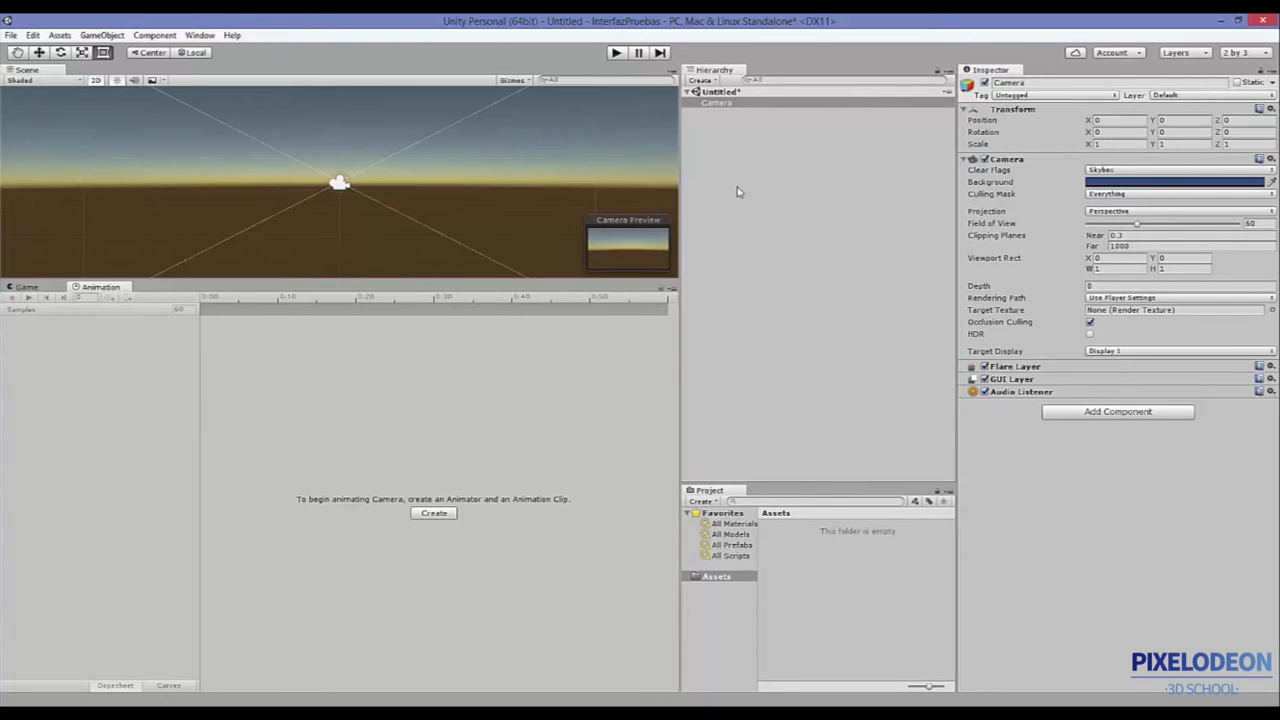
# Create an empty GameObject and move it out of Camera to the hierarchy root.
pyautogui.click(718, 96)
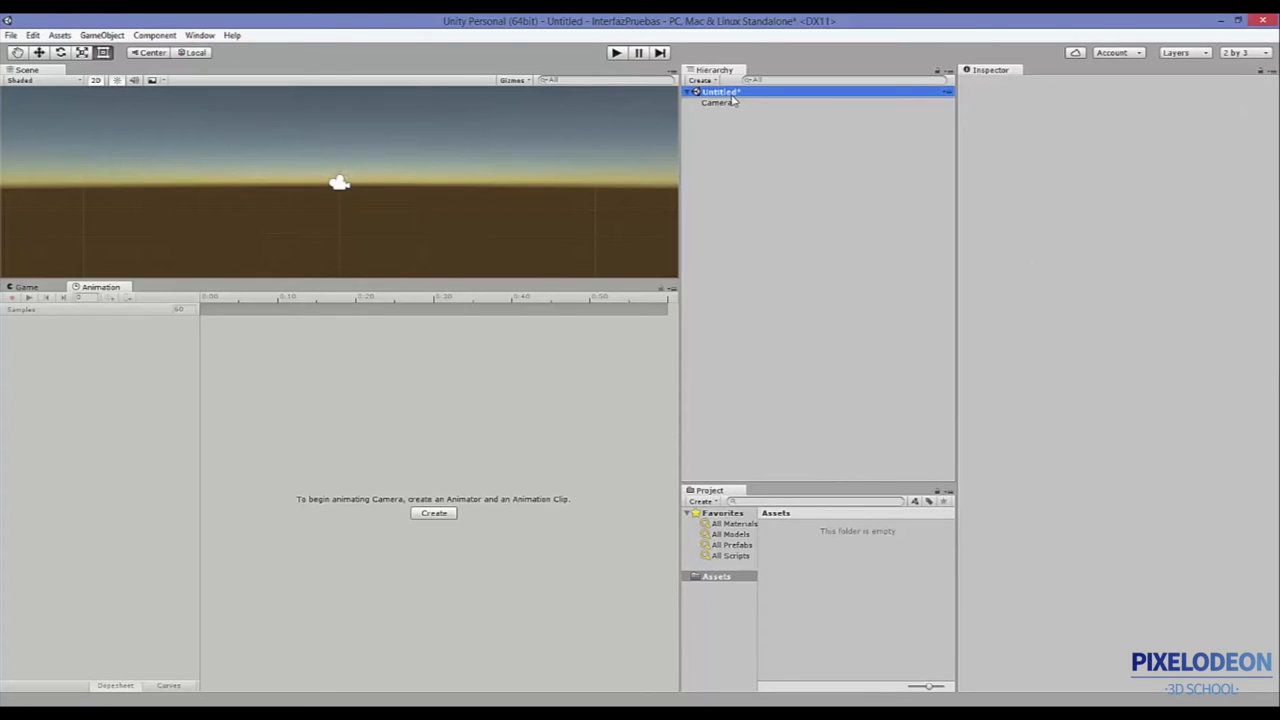
pyautogui.click(731, 104)
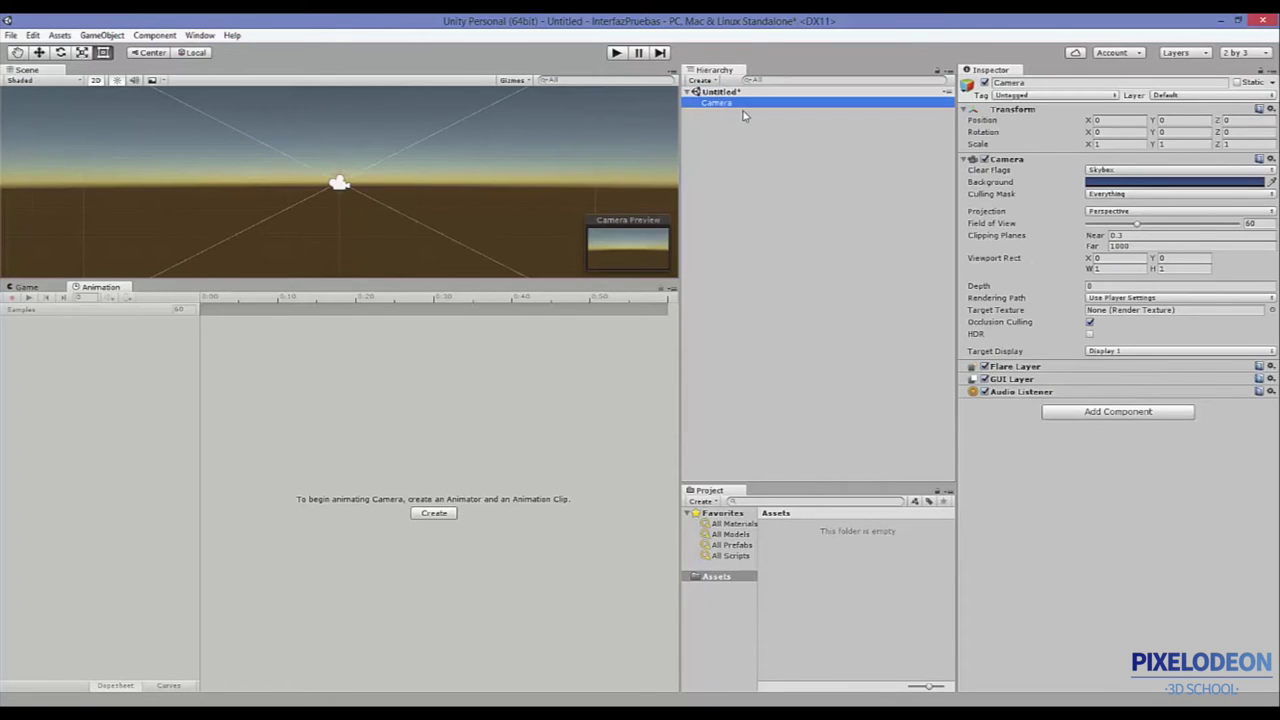
pyautogui.rightClick(714, 158)
pyautogui.click(775, 270)
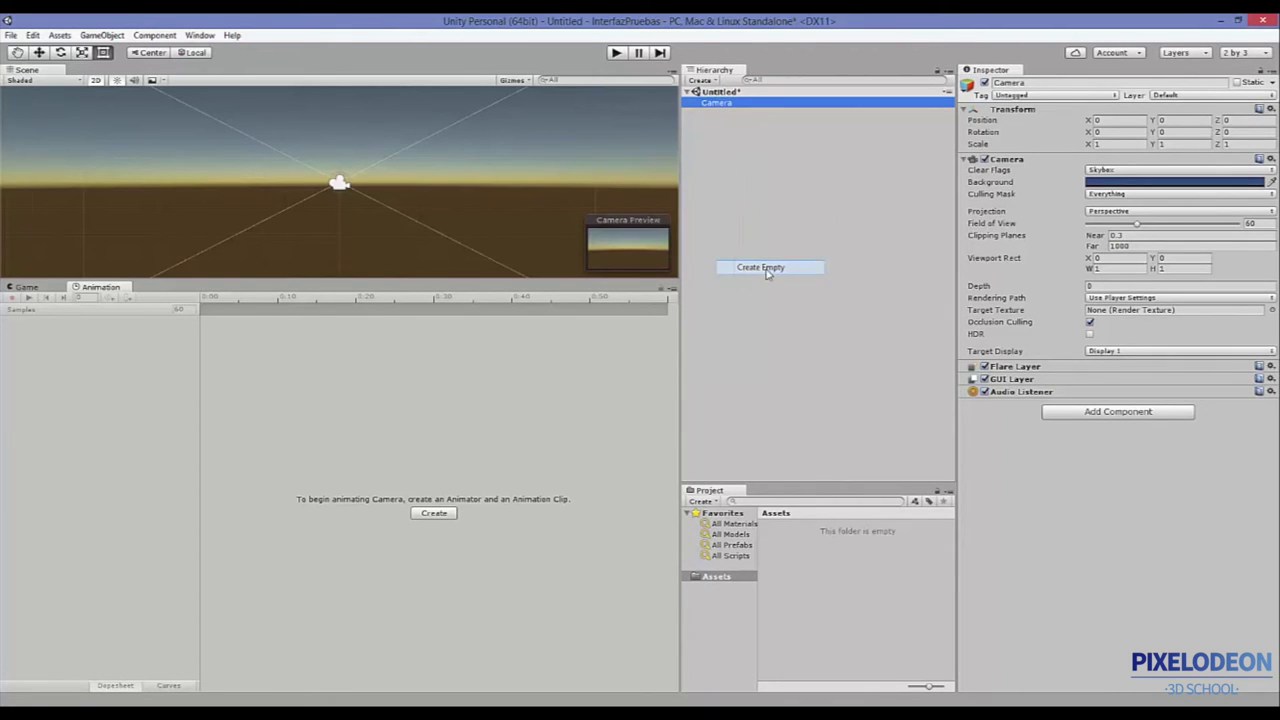
pyautogui.click(790, 215)
pyautogui.moveTo(740, 113); pyautogui.dragTo(738, 168)
pyautogui.click(748, 263)
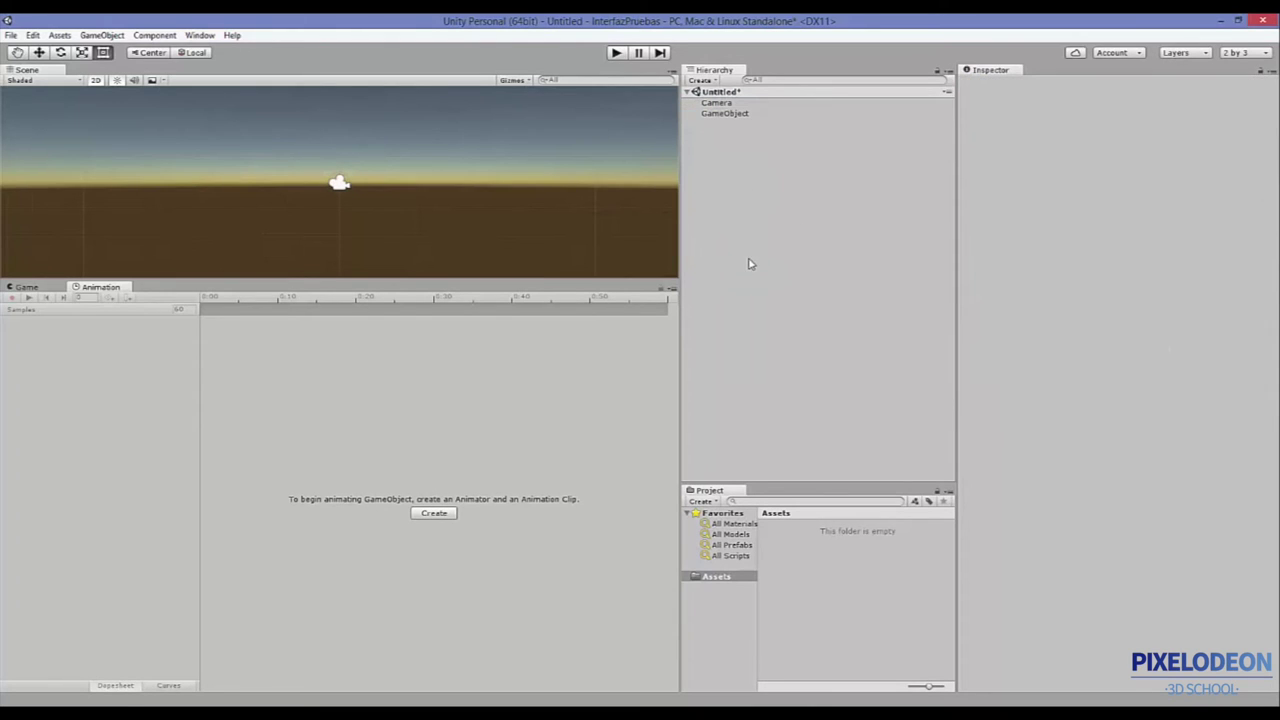
# Add a 2D Sprite and a 3D Cube to the scene.
pyautogui.rightClick(716, 205)
pyautogui.moveTo(790, 346)
pyautogui.click(666, 346)
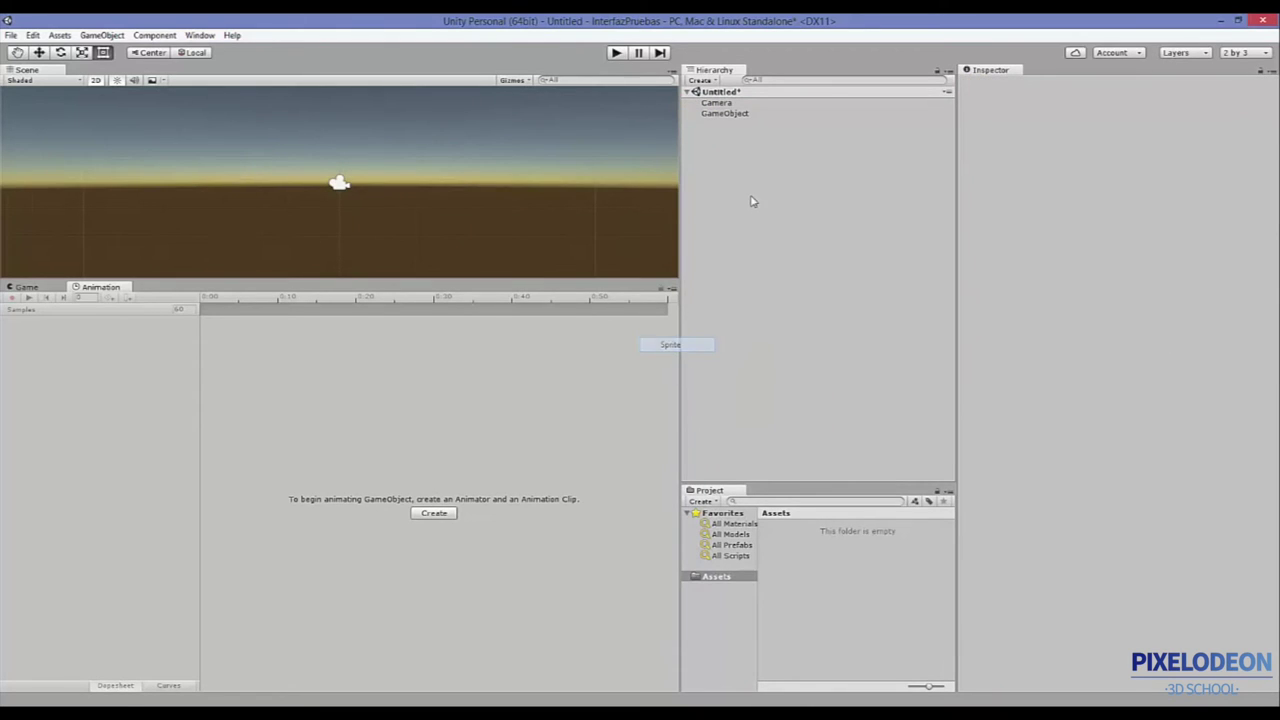
pyautogui.rightClick(745, 213)
pyautogui.click(700, 336)
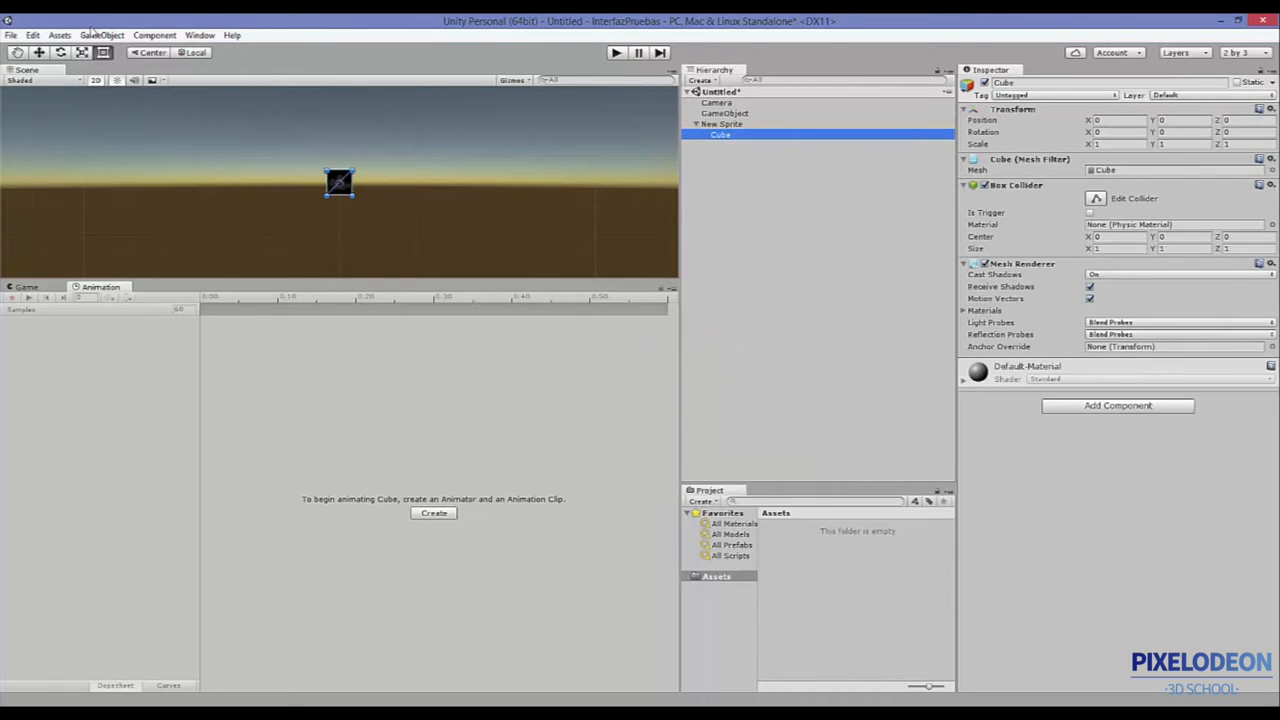
# Move the Cube out from under New Sprite to the root, then pick New Sprite's image.
pyautogui.click(96, 80)
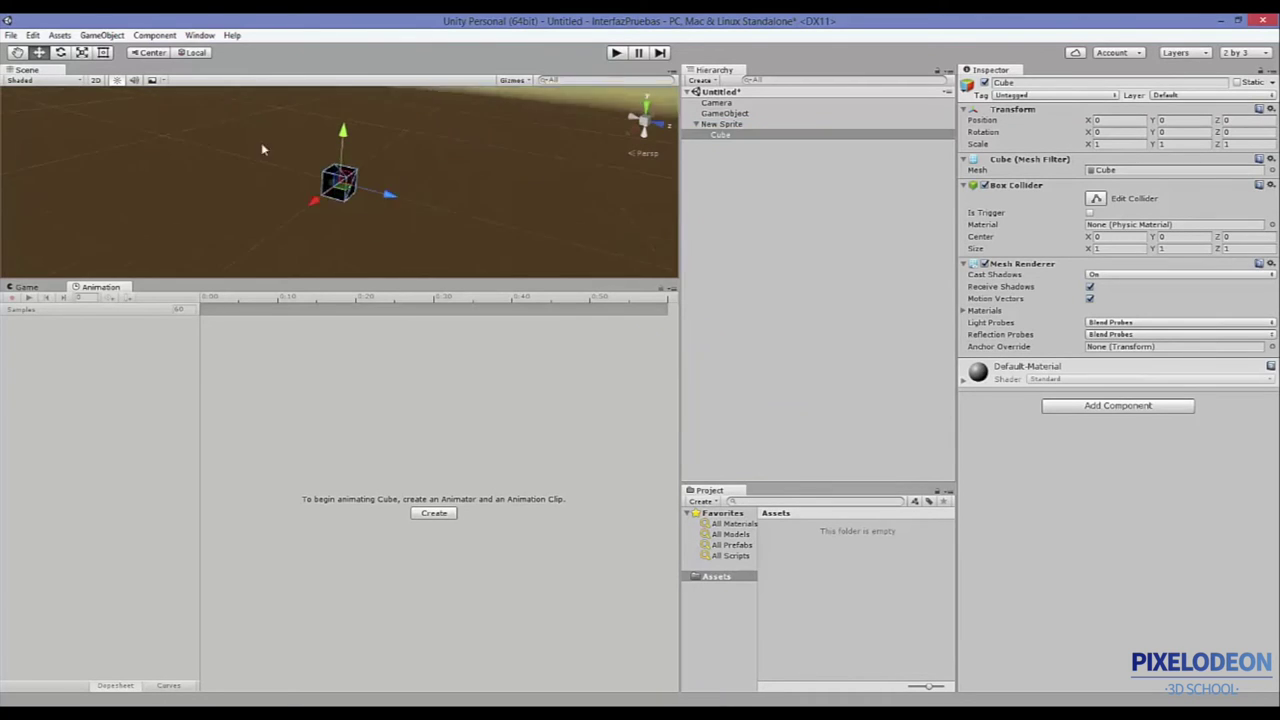
pyautogui.click(722, 124)
pyautogui.moveTo(720, 124); pyautogui.dragTo(731, 160)
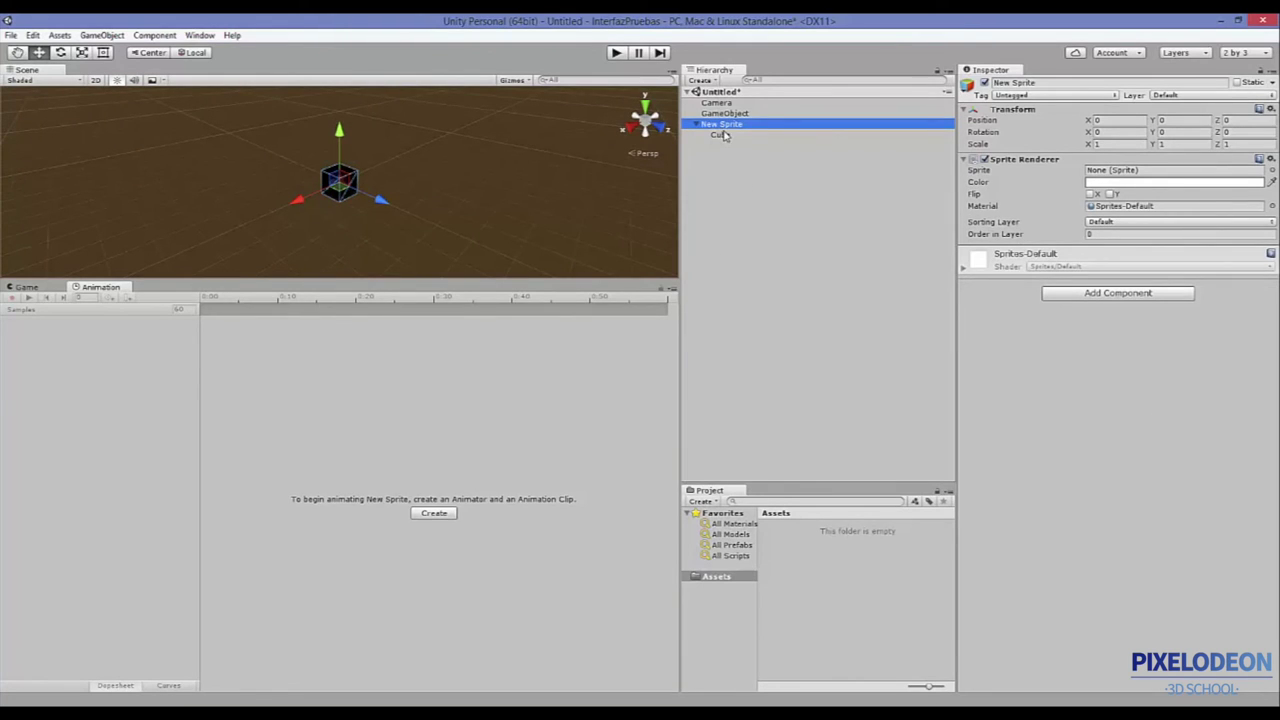
pyautogui.click(720, 135)
pyautogui.click(722, 125)
pyautogui.click(1271, 170)
# Assign the Knob sprite to New Sprite and frame it in the 2D Scene view.
pyautogui.click(38, 122)
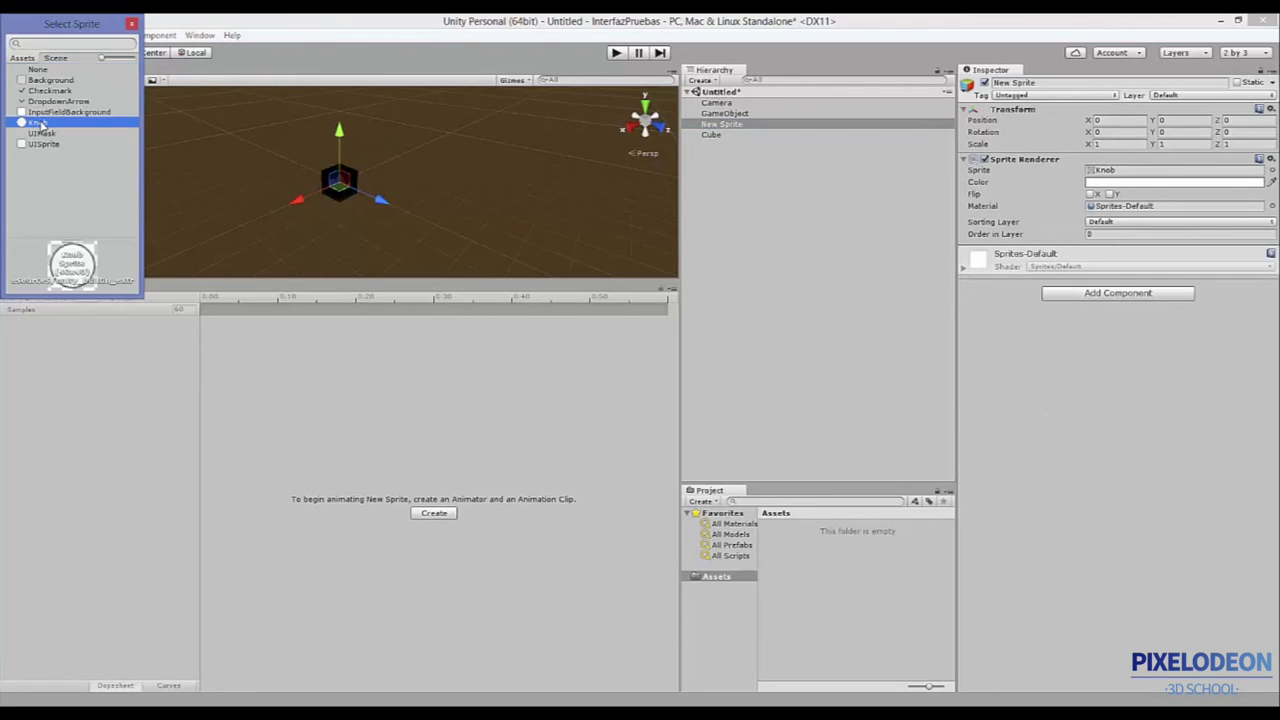
pyautogui.doubleClick(41, 123)
pyautogui.click(96, 80)
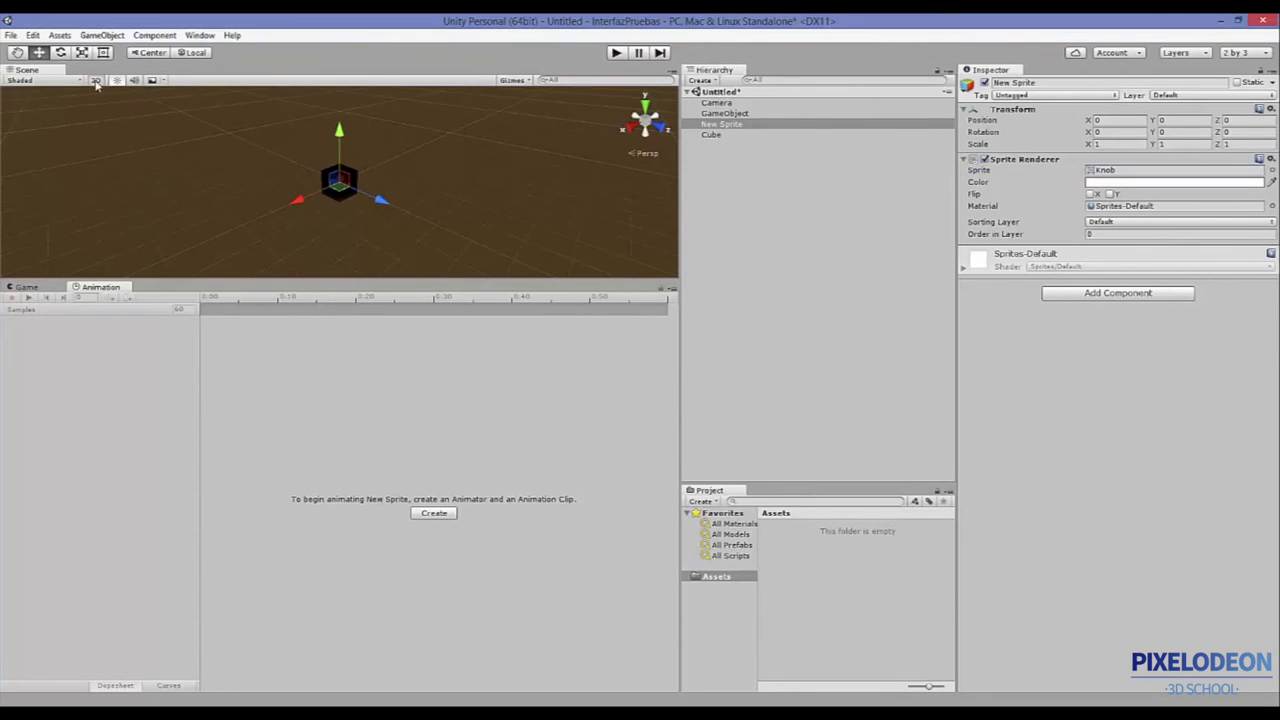
pyautogui.click(715, 128)
pyautogui.press('f')
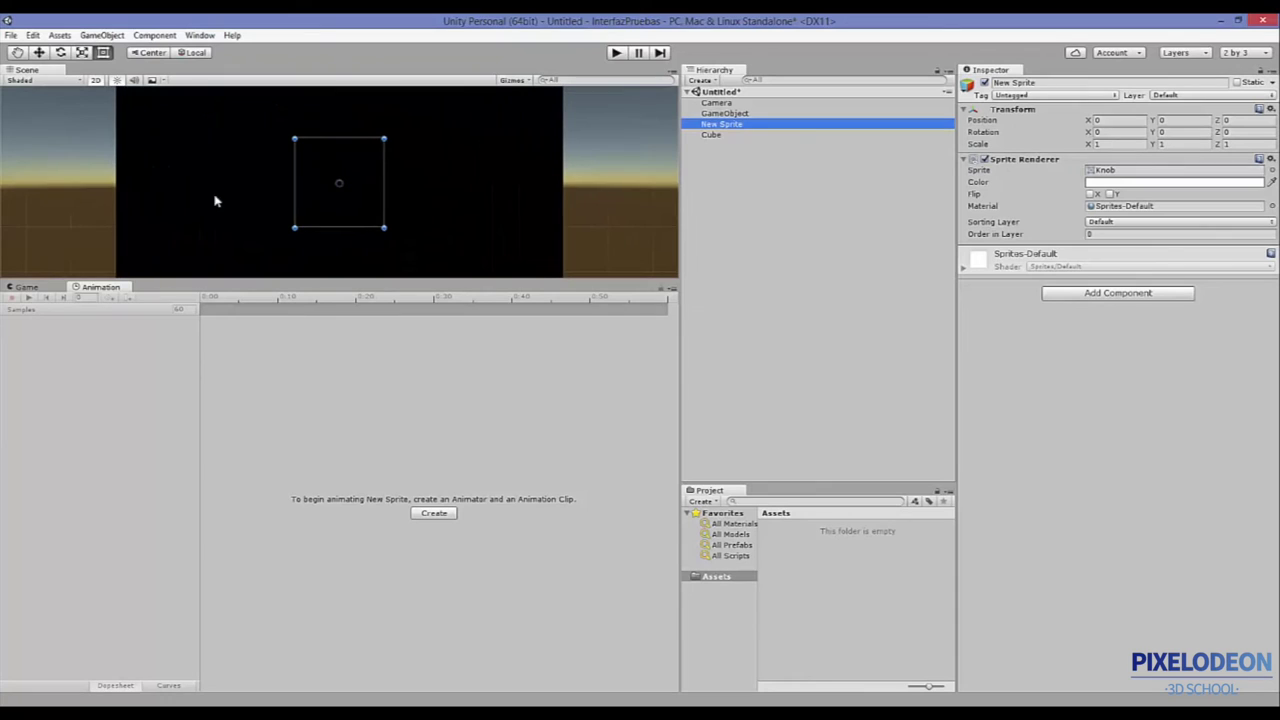
# Move the New Sprite left to Position X -0.99.
pyautogui.click(40, 52)
pyautogui.moveTo(348, 177); pyautogui.dragTo(125, 175)
pyautogui.scroll(-3, 125, 175)
pyautogui.moveTo(214, 183); pyautogui.dragTo(194, 183)
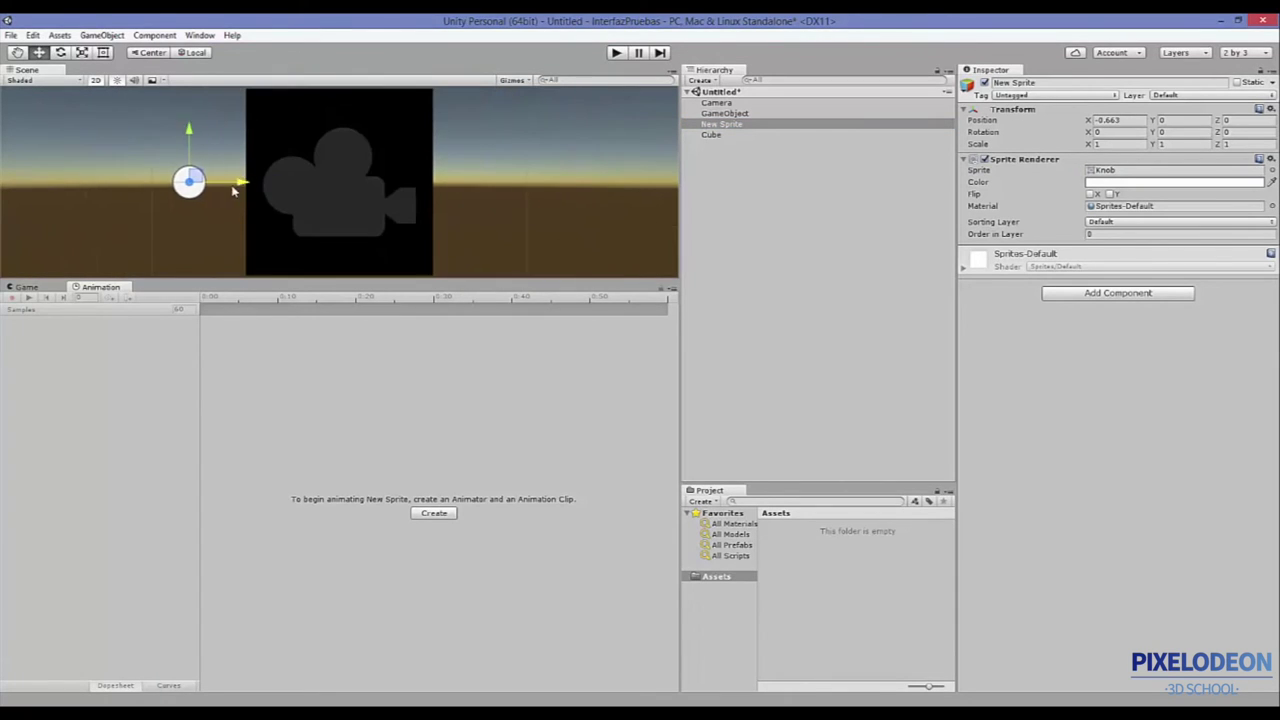
pyautogui.scroll(-2, 203, 180)
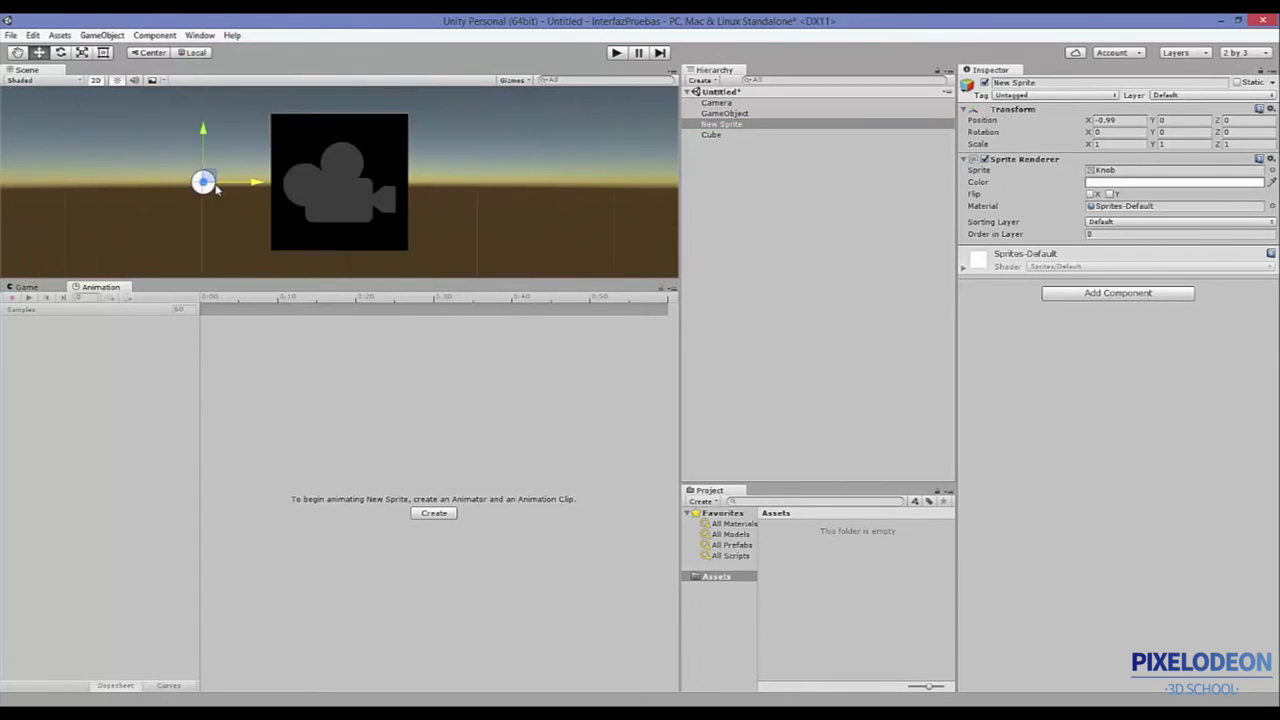
# Return the Scene view to 3D and frame the Cube at the origin.
pyautogui.click(92, 81)
pyautogui.keyDown('alt'); pyautogui.moveTo(608, 174); pyautogui.dragTo(190, 195); pyautogui.keyUp('alt')
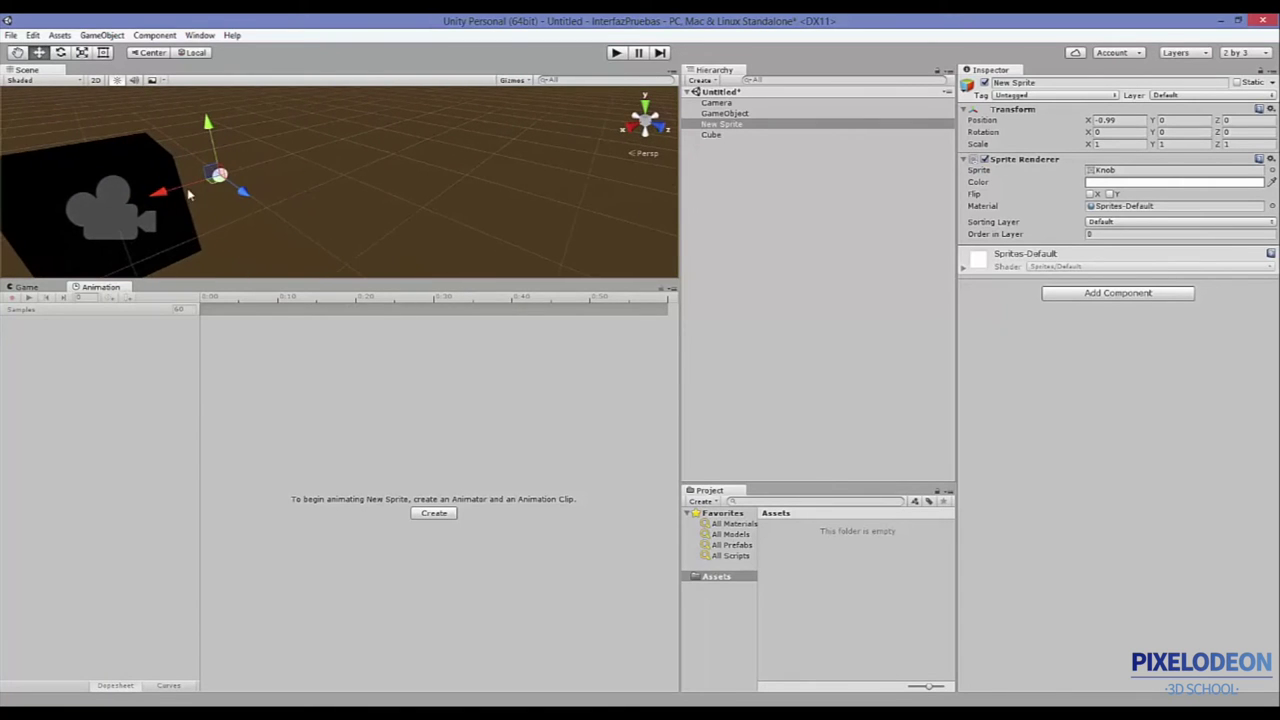
pyautogui.click(288, 191)
pyautogui.click(221, 176)
pyautogui.click(126, 222)
pyautogui.click(119, 159)
pyautogui.press('f')
pyautogui.moveTo(331, 195); pyautogui.dragTo(524, 148, button='middle')
pyautogui.moveTo(524, 148)
pyautogui.keyDown('alt'); pyautogui.mouseDown()
pyautogui.moveTo(491, 166)
pyautogui.moveTo(552, 201)
pyautogui.mouseUp(); pyautogui.keyUp('alt')
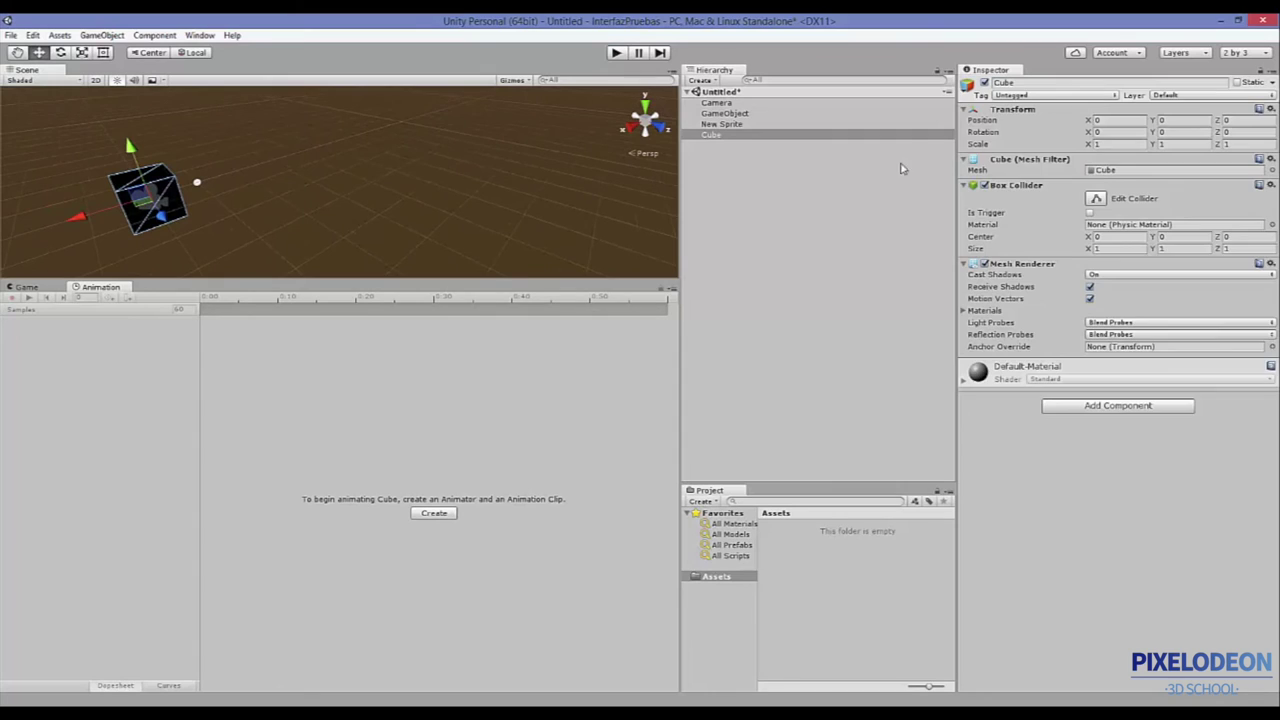
# Add a Directional Light and move it to the left beside the Cube.
pyautogui.rightClick(817, 189)
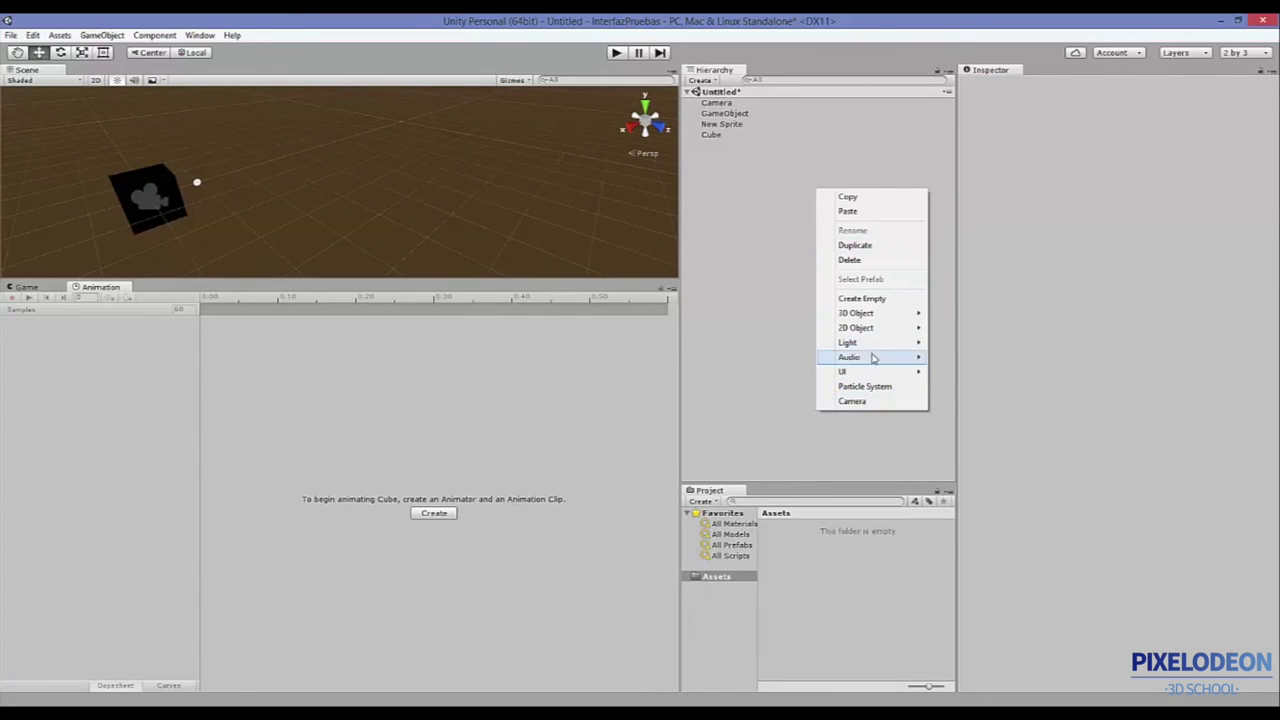
pyautogui.moveTo(878, 344)
pyautogui.click(780, 343)
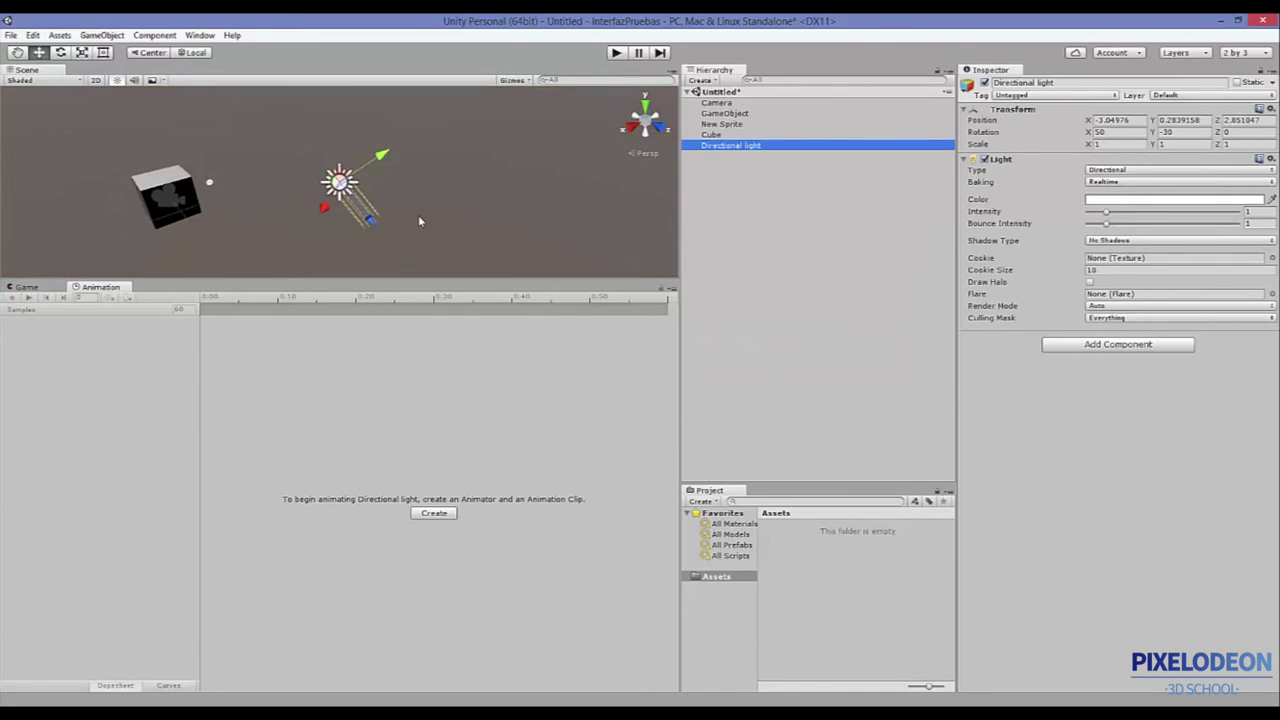
pyautogui.moveTo(351, 204); pyautogui.dragTo(293, 172)
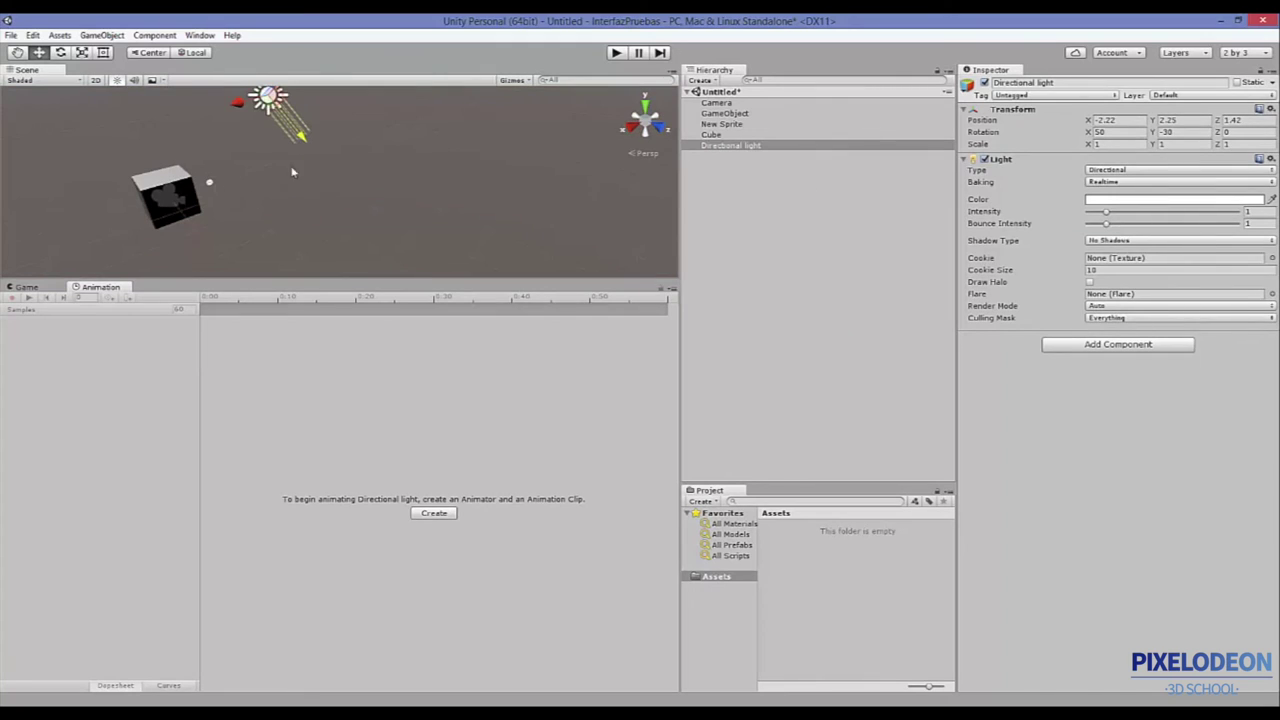
pyautogui.moveTo(238, 110); pyautogui.dragTo(103, 183)
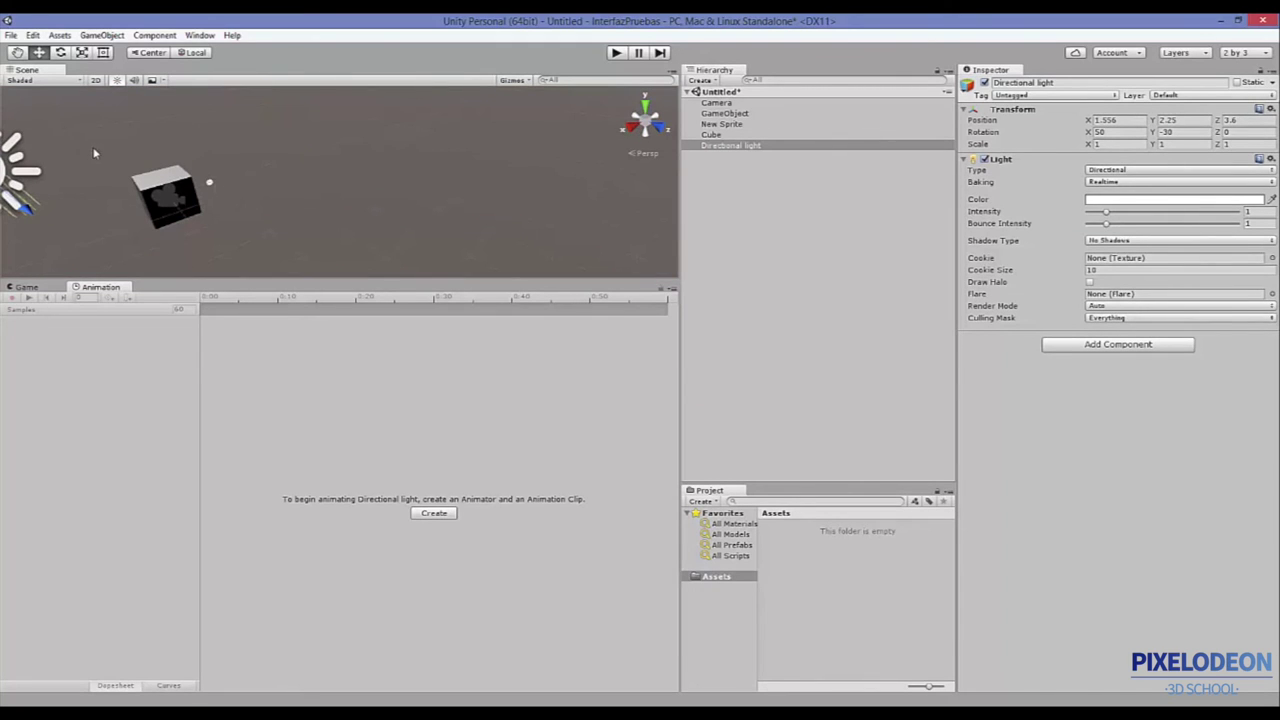
pyautogui.press('f')
pyautogui.moveTo(206, 157)
pyautogui.keyDown('alt'); pyautogui.mouseDown()
pyautogui.moveTo(128, 220)
pyautogui.moveTo(171, 128)
pyautogui.mouseUp(); pyautogui.keyUp('alt')
# Show the Game view and start Play mode.
pyautogui.click(248, 199)
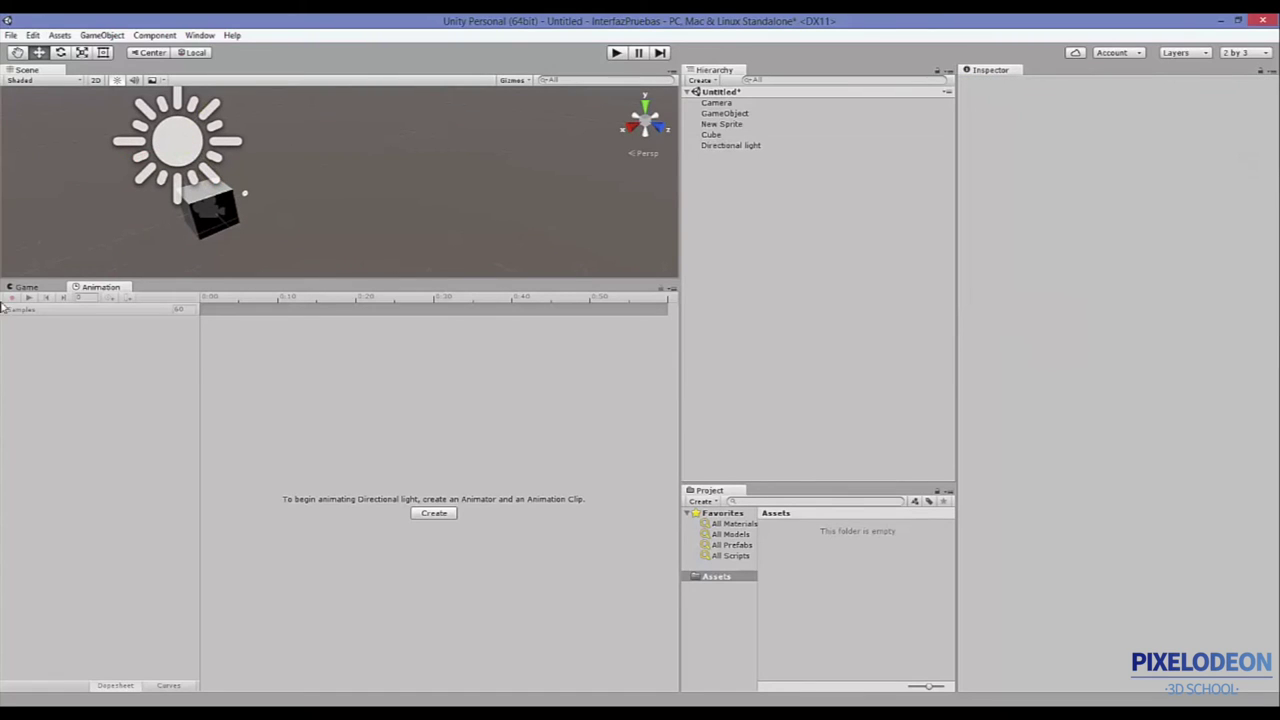
pyautogui.click(26, 287)
pyautogui.click(617, 53)
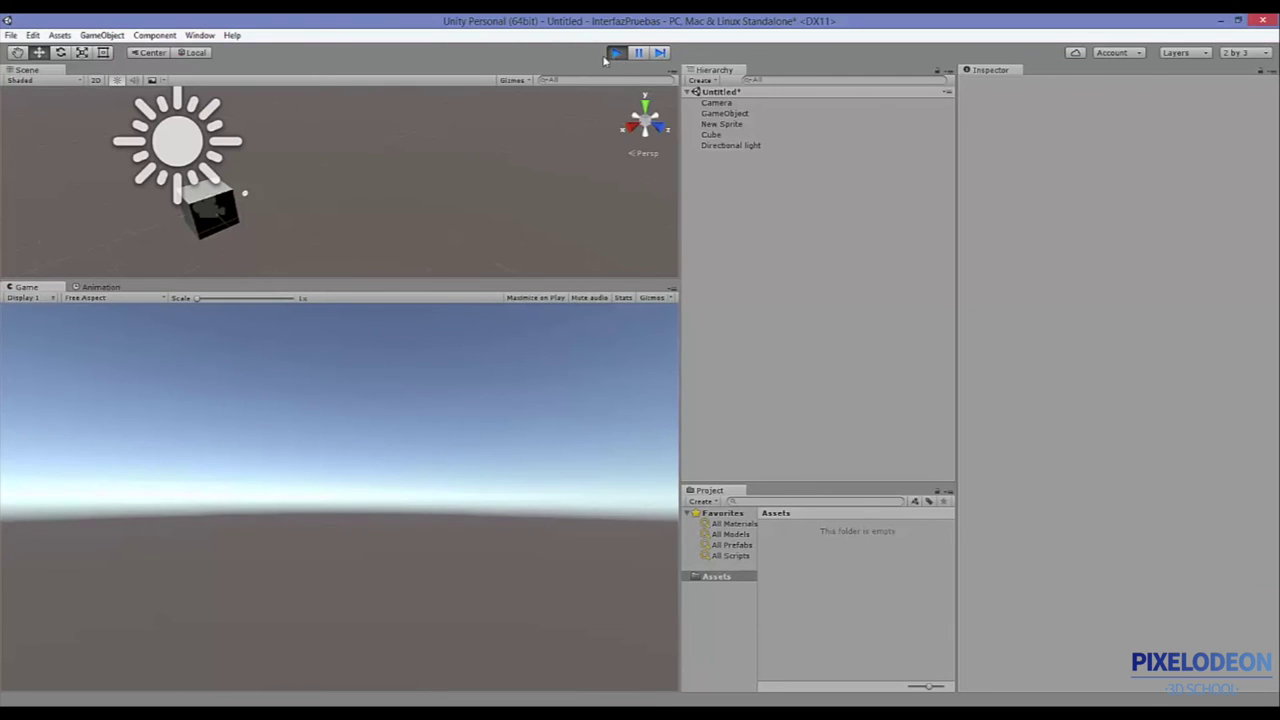
# Stop Play and move the Camera back to Z -4.6 and up to Y 1.36.
pyautogui.click(615, 53)
pyautogui.click(716, 103)
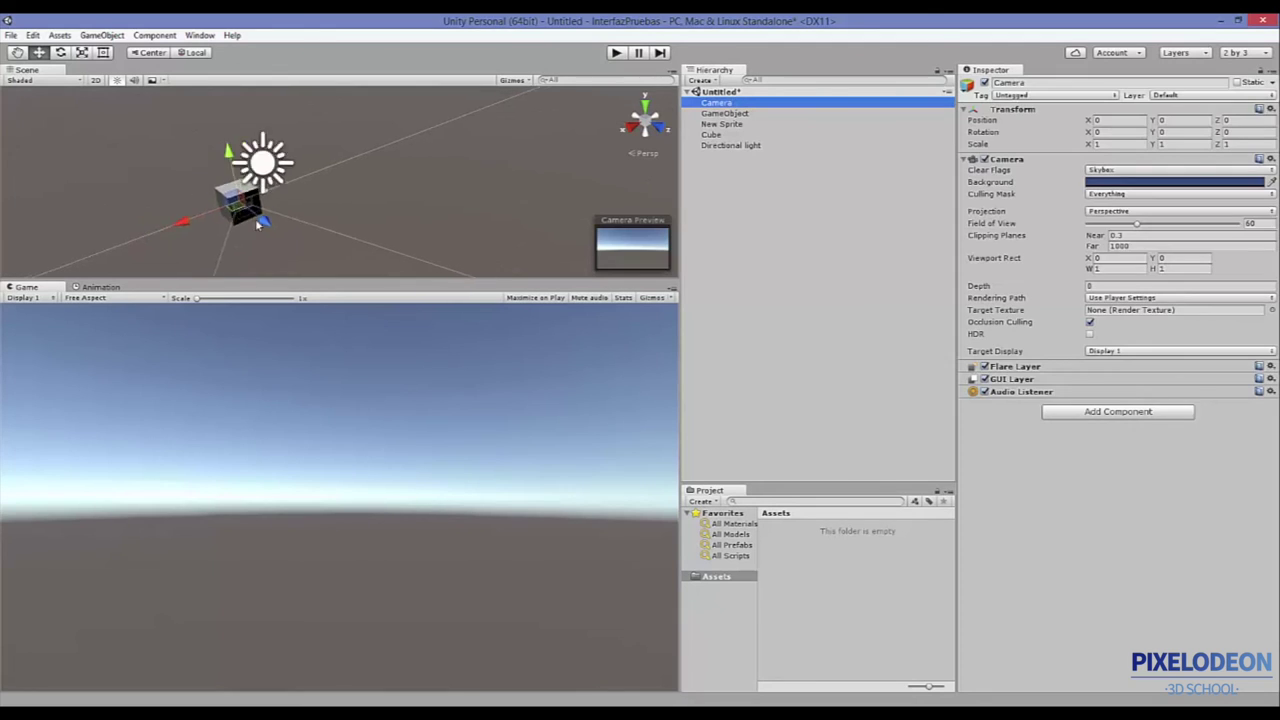
pyautogui.moveTo(292, 217); pyautogui.dragTo(237, 190)
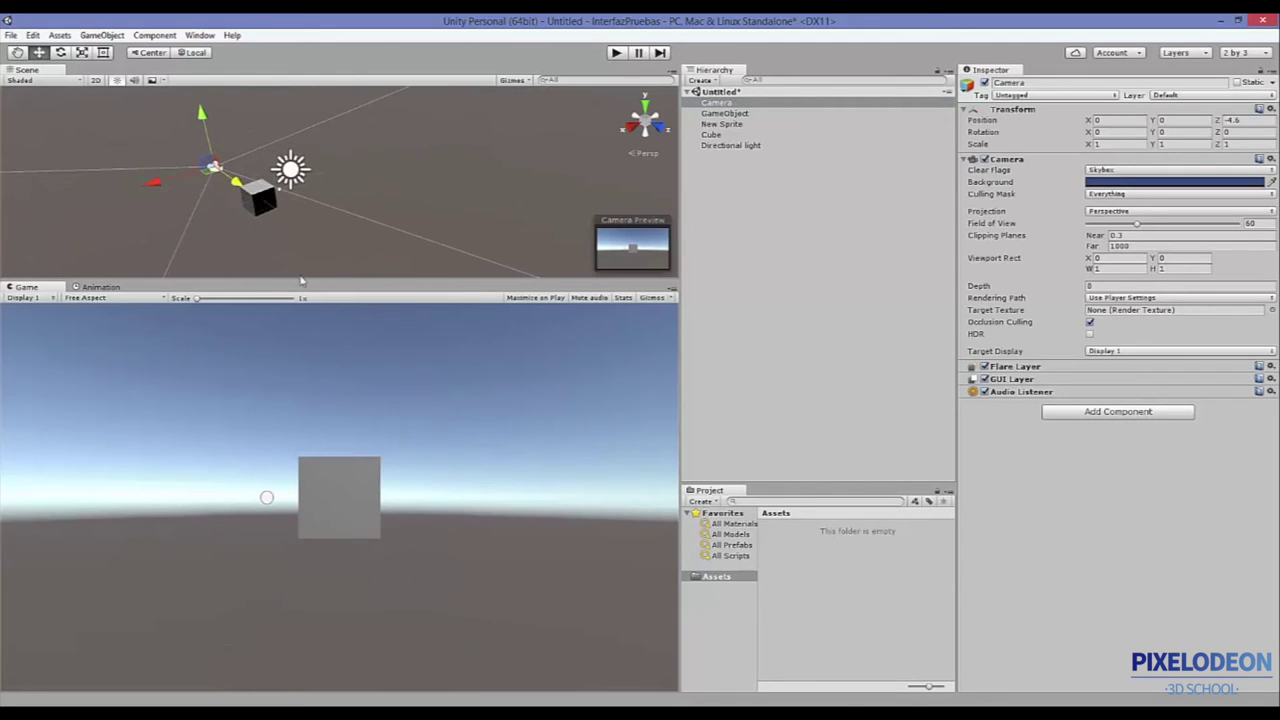
pyautogui.moveTo(203, 114); pyautogui.dragTo(212, 90)
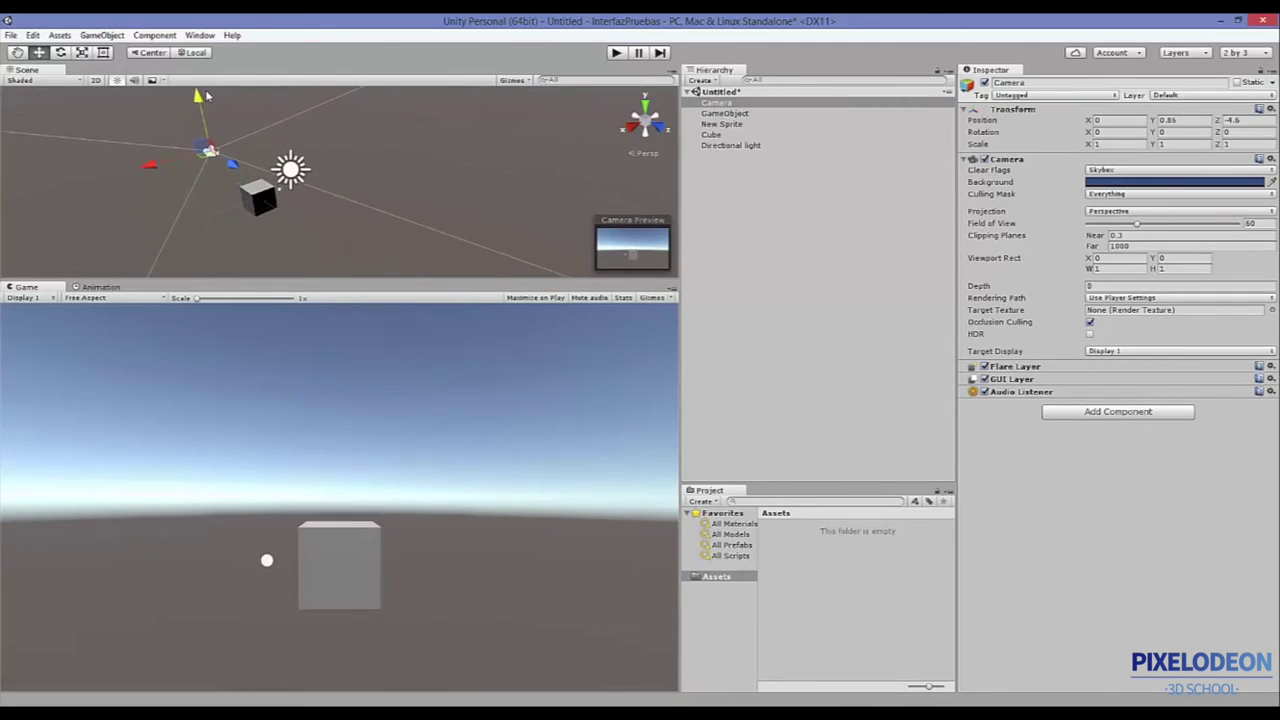
pyautogui.click(610, 52)
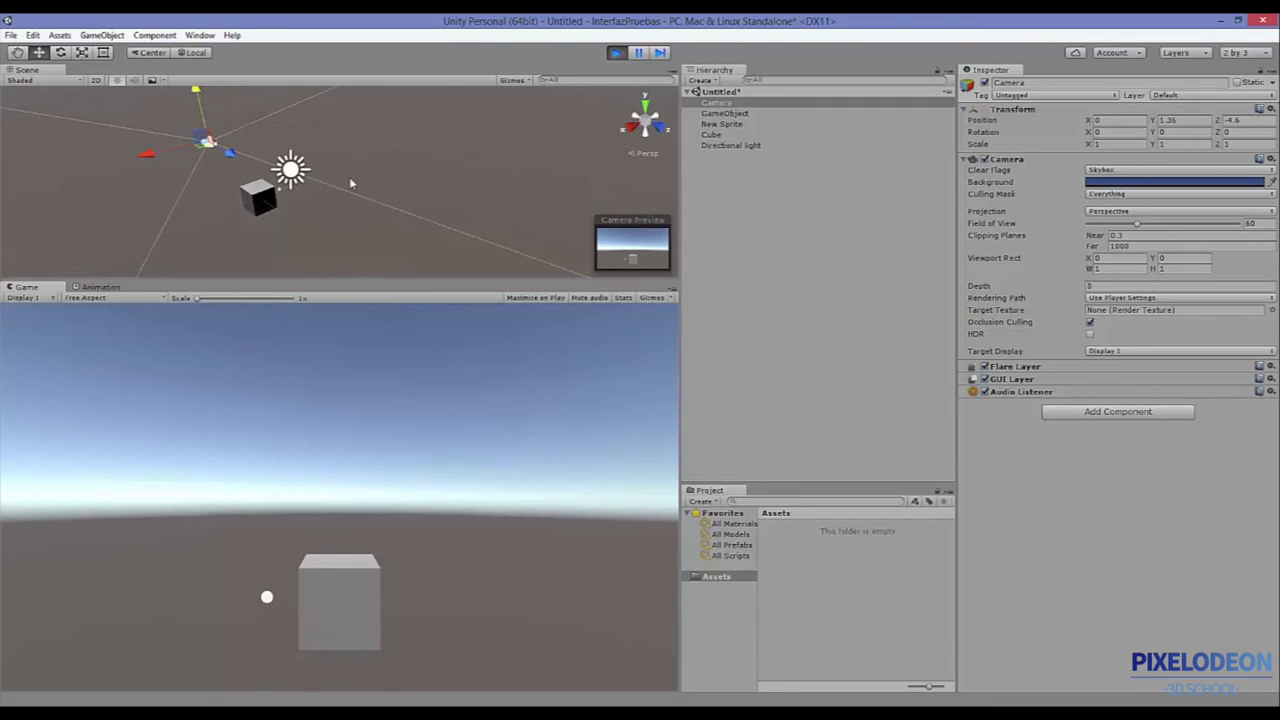
# Rotate the Camera to X 22.013, Y -37.996 so the Cube appears lower right.
pyautogui.click(61, 52)
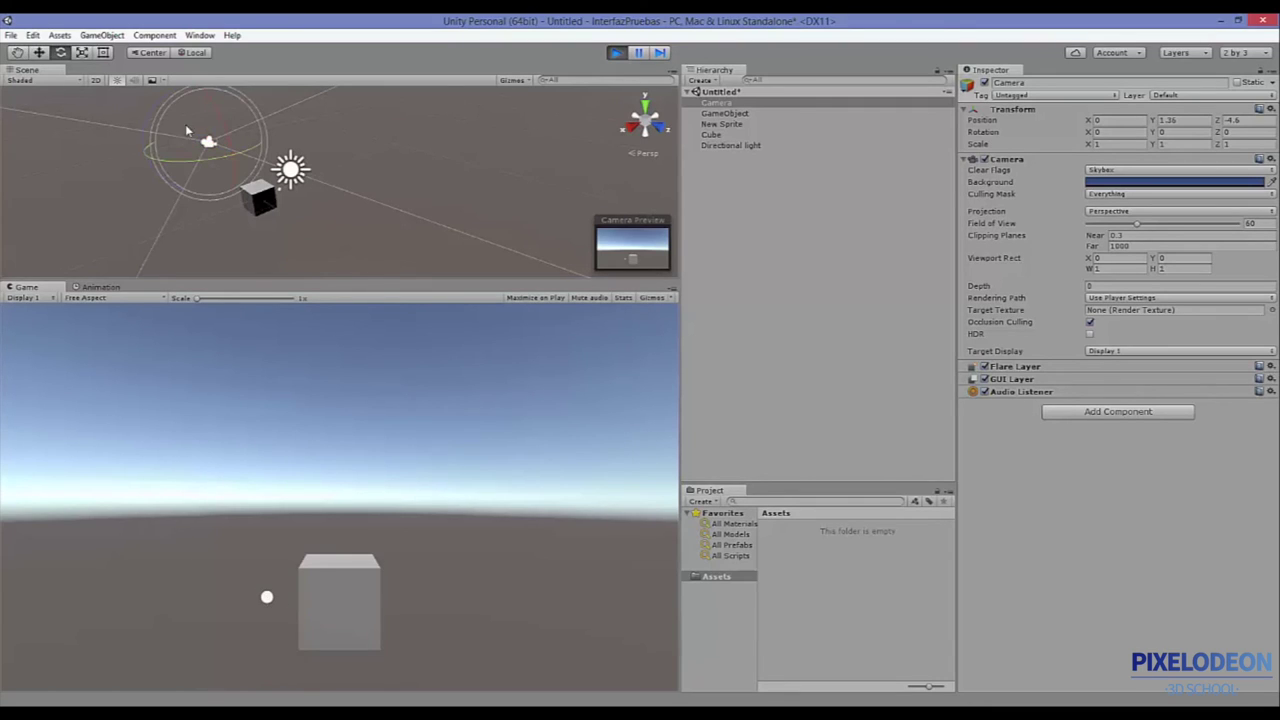
pyautogui.moveTo(196, 167); pyautogui.dragTo(160, 160)
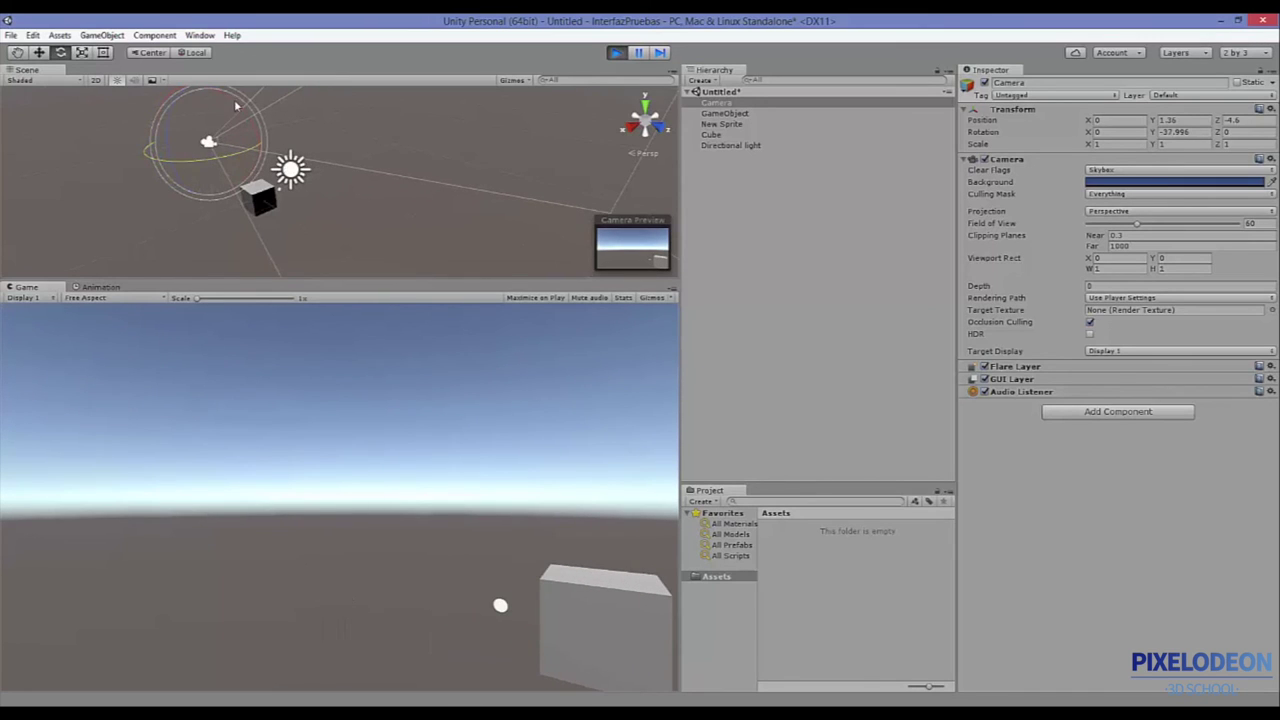
pyautogui.moveTo(237, 105); pyautogui.dragTo(270, 130)
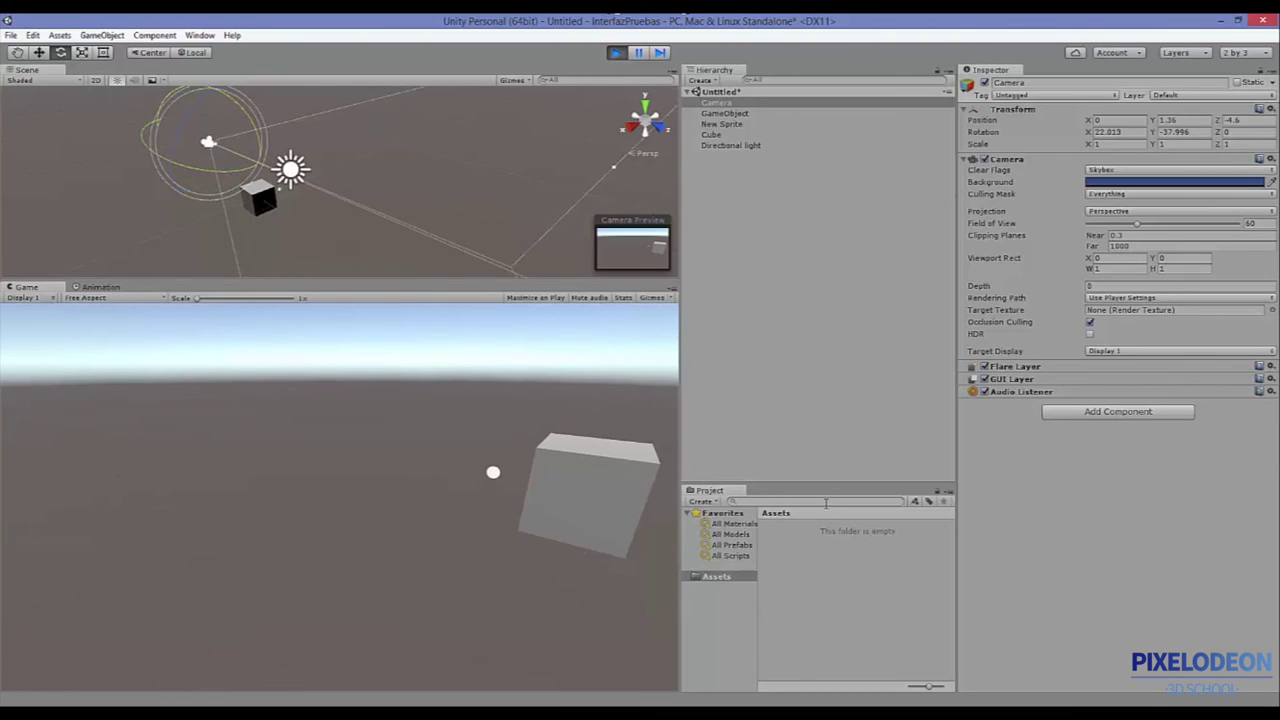
pyautogui.moveTo(838, 485); pyautogui.dragTo(760, 385)
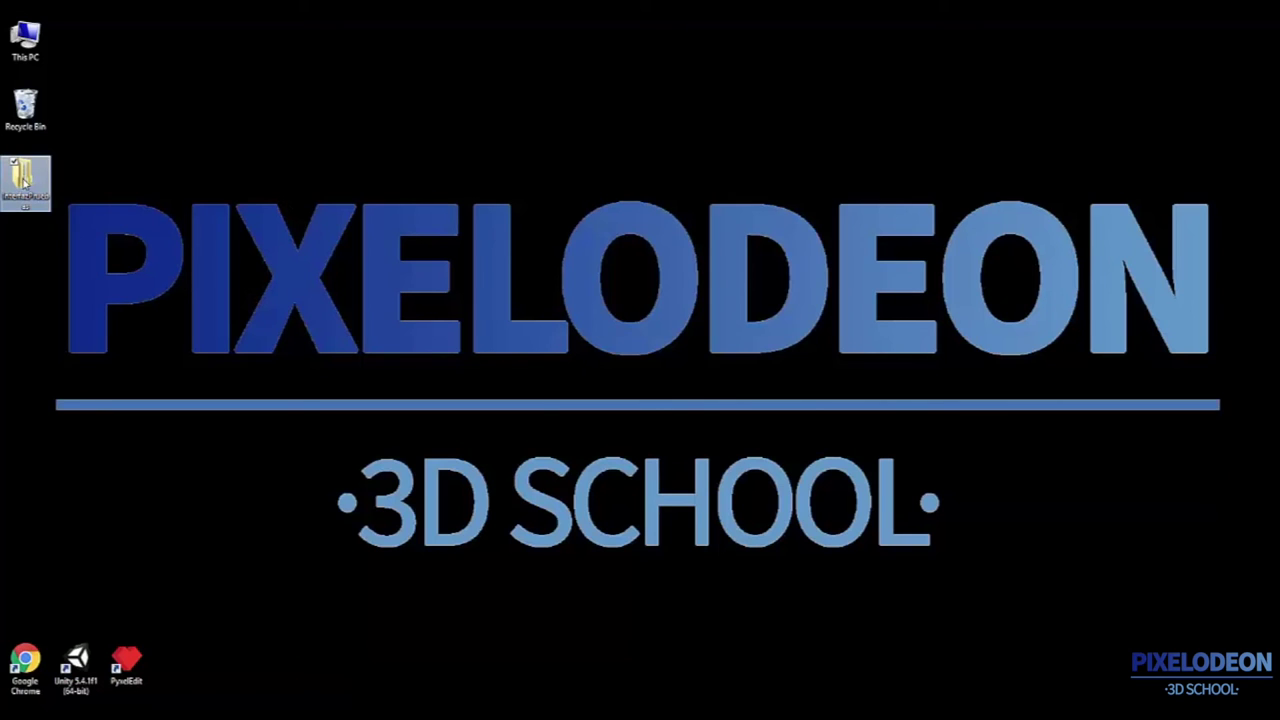
pyautogui.moveTo(20, 172); pyautogui.dragTo(533, 123)
# Open InterfazPruebas > Assets in File Explorer to view the objects, scenes and scripts folders.
pyautogui.doubleClick(533, 123)
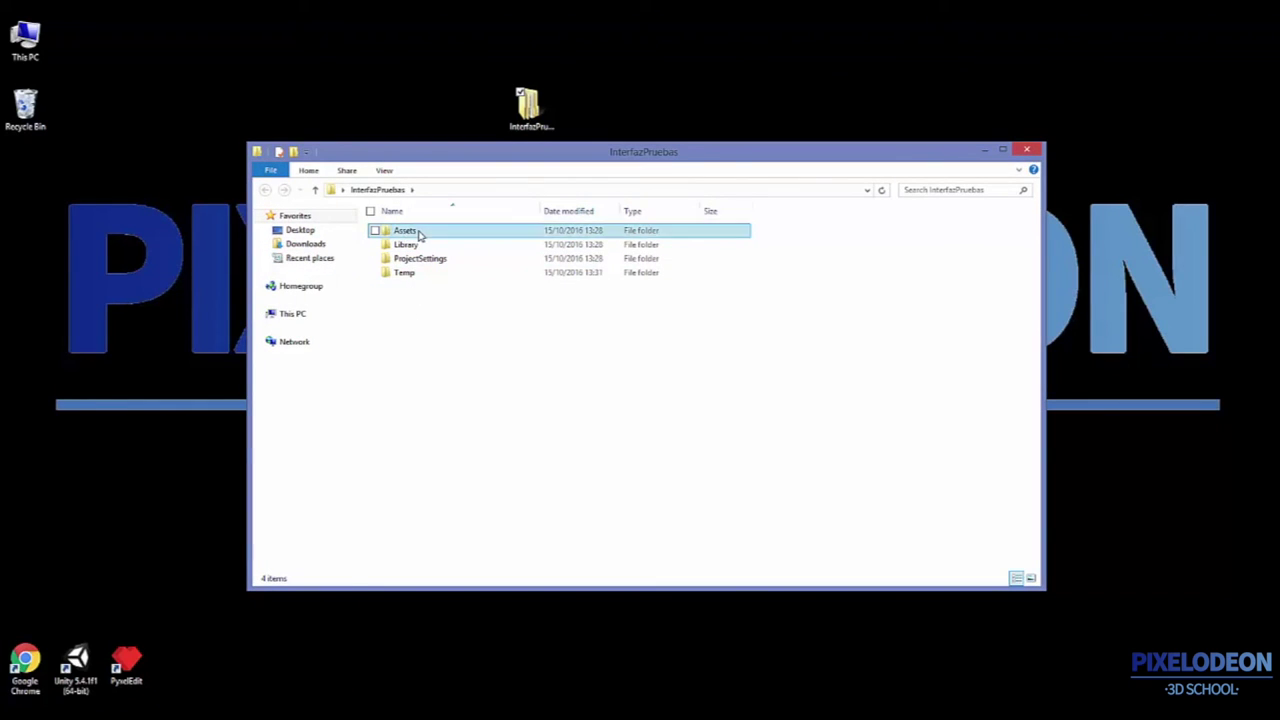
pyautogui.doubleClick(416, 234)
pyautogui.click(400, 190)
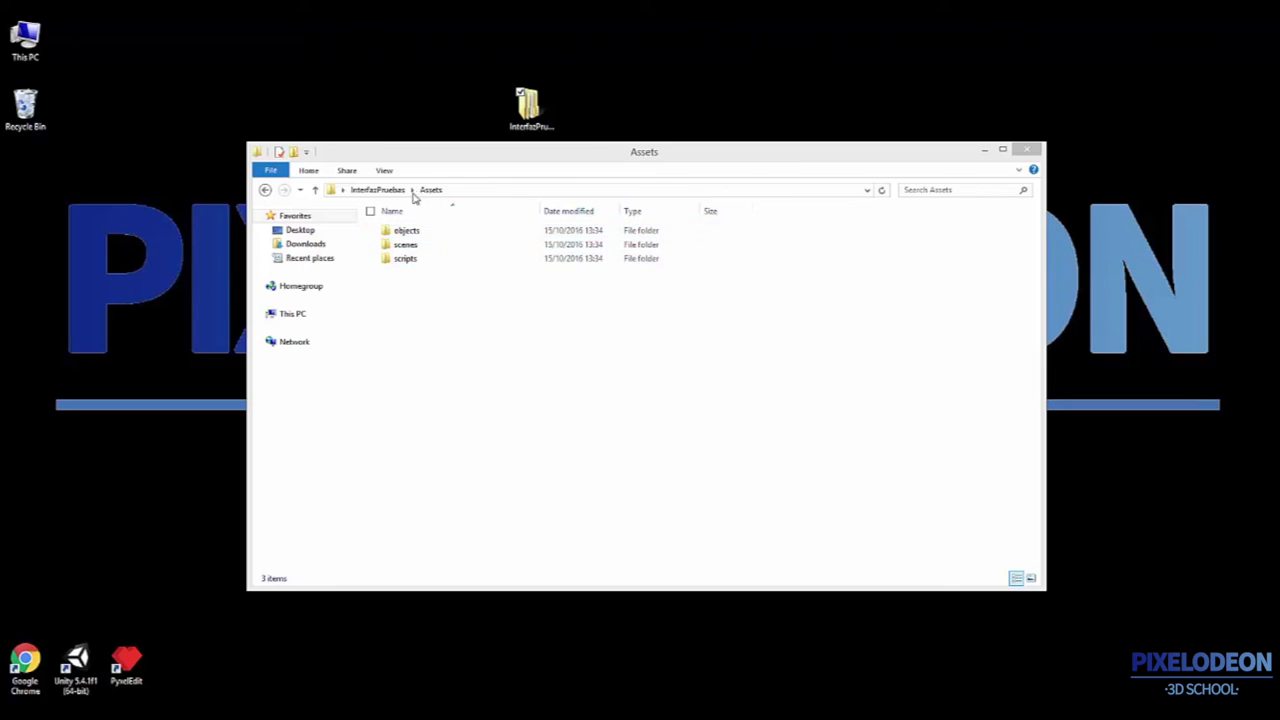
pyautogui.click(378, 190)
pyautogui.doubleClick(405, 230)
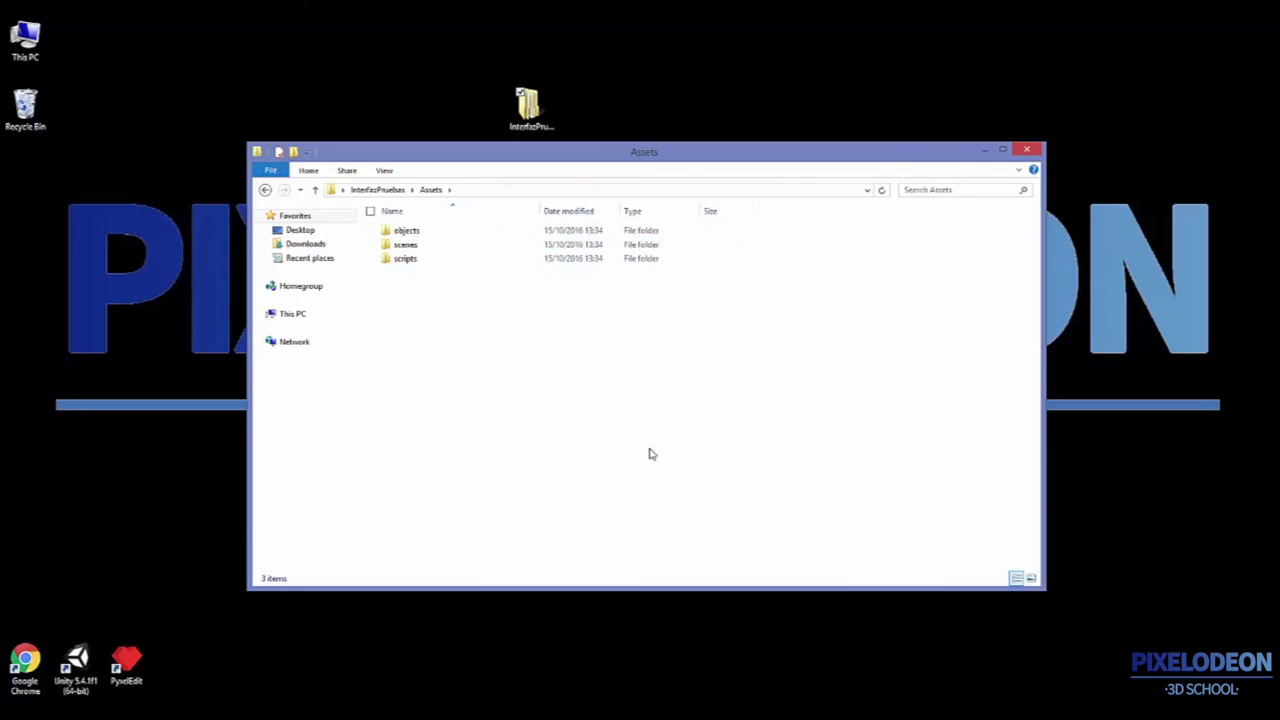
pyautogui.click(452, 688)
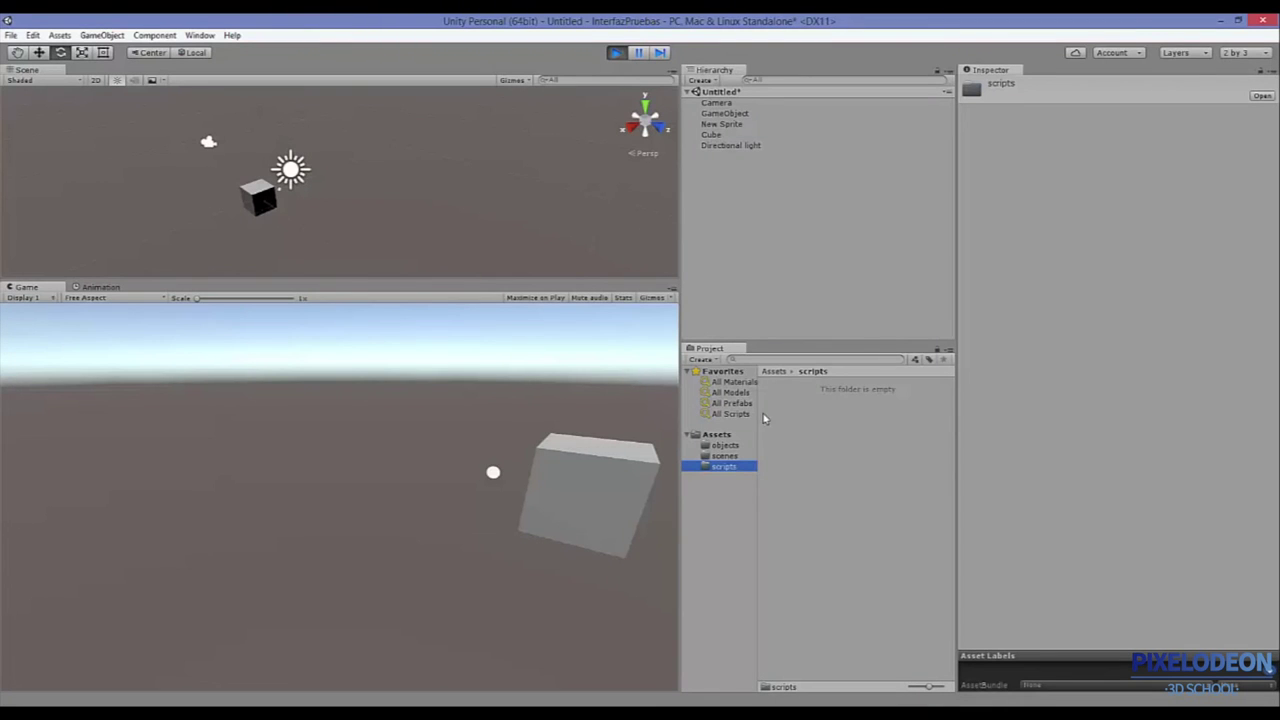
# List the Assets folder's objects, scenes and scripts subfolders in the Project panel.
pyautogui.click(720, 436)
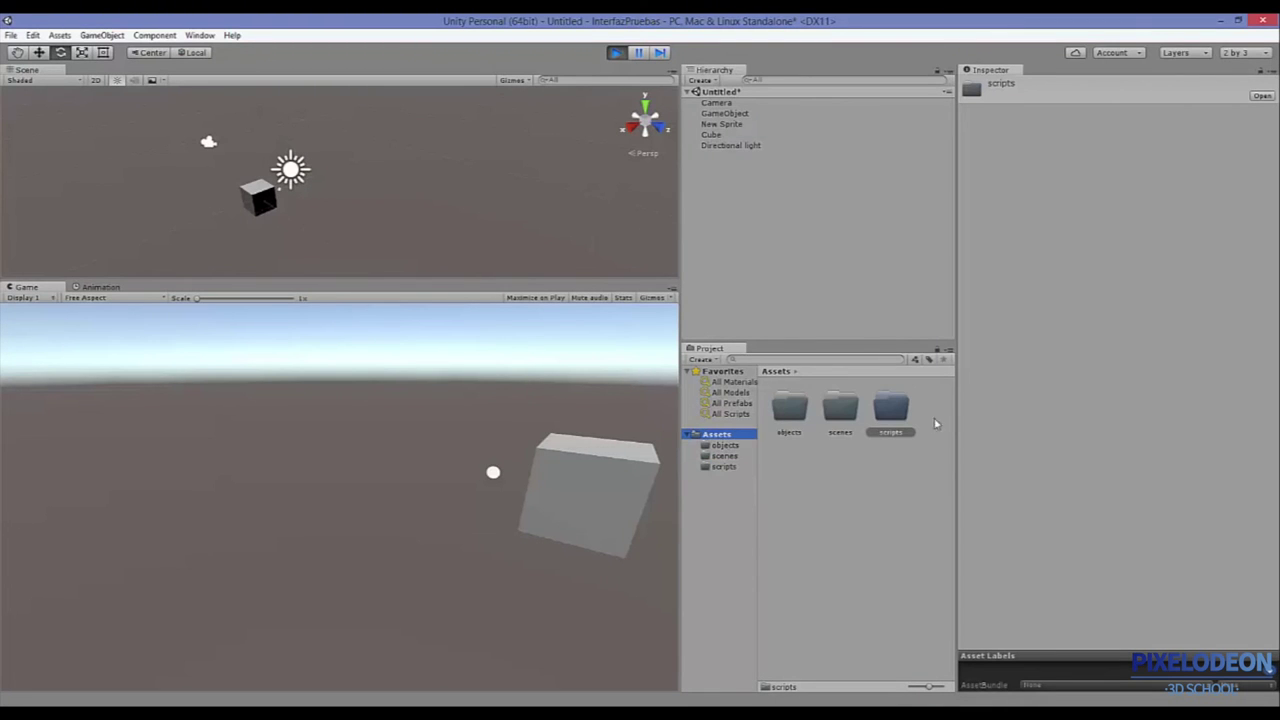
pyautogui.click(863, 480)
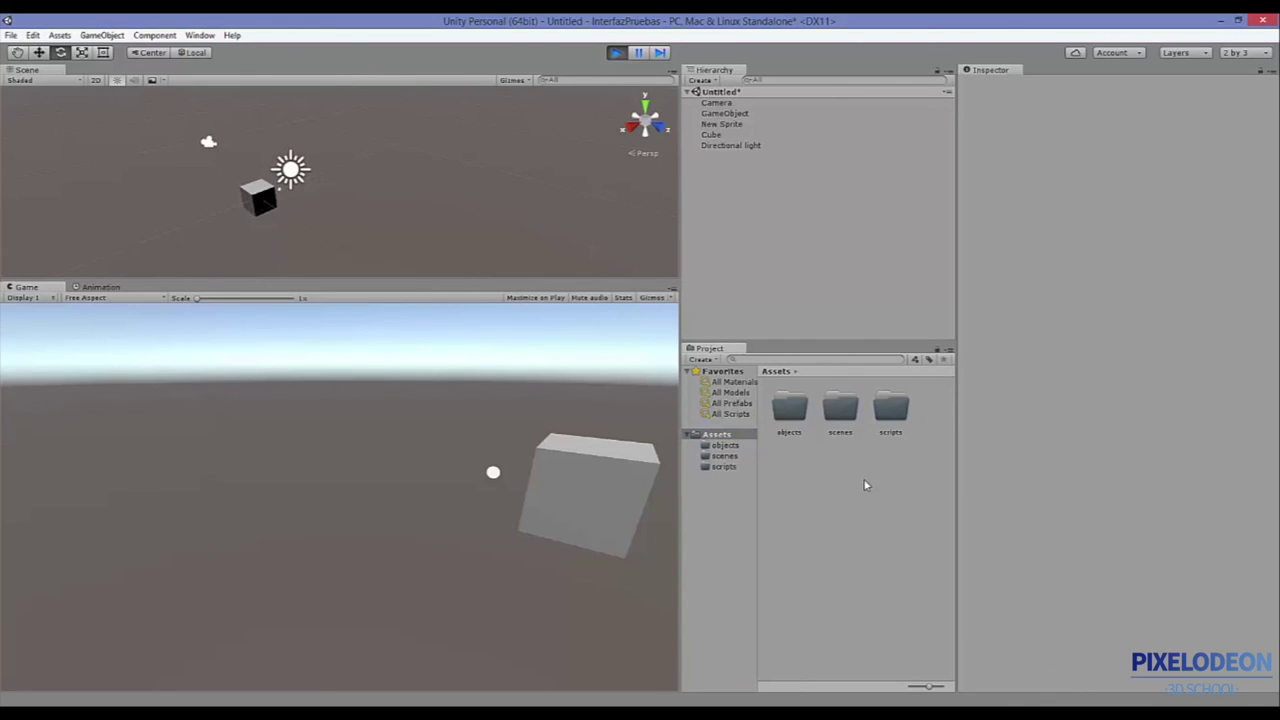
pyautogui.rightClick(802, 470)
pyautogui.moveTo(860, 227)
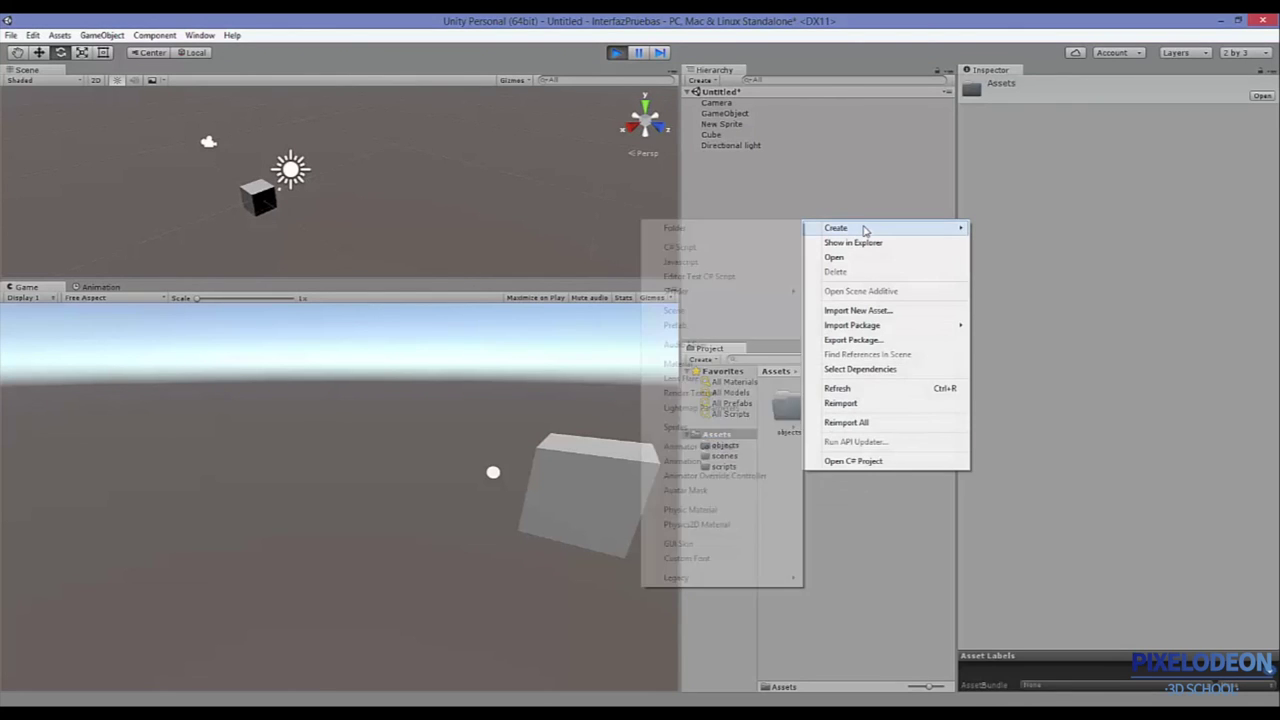
pyautogui.click(819, 187)
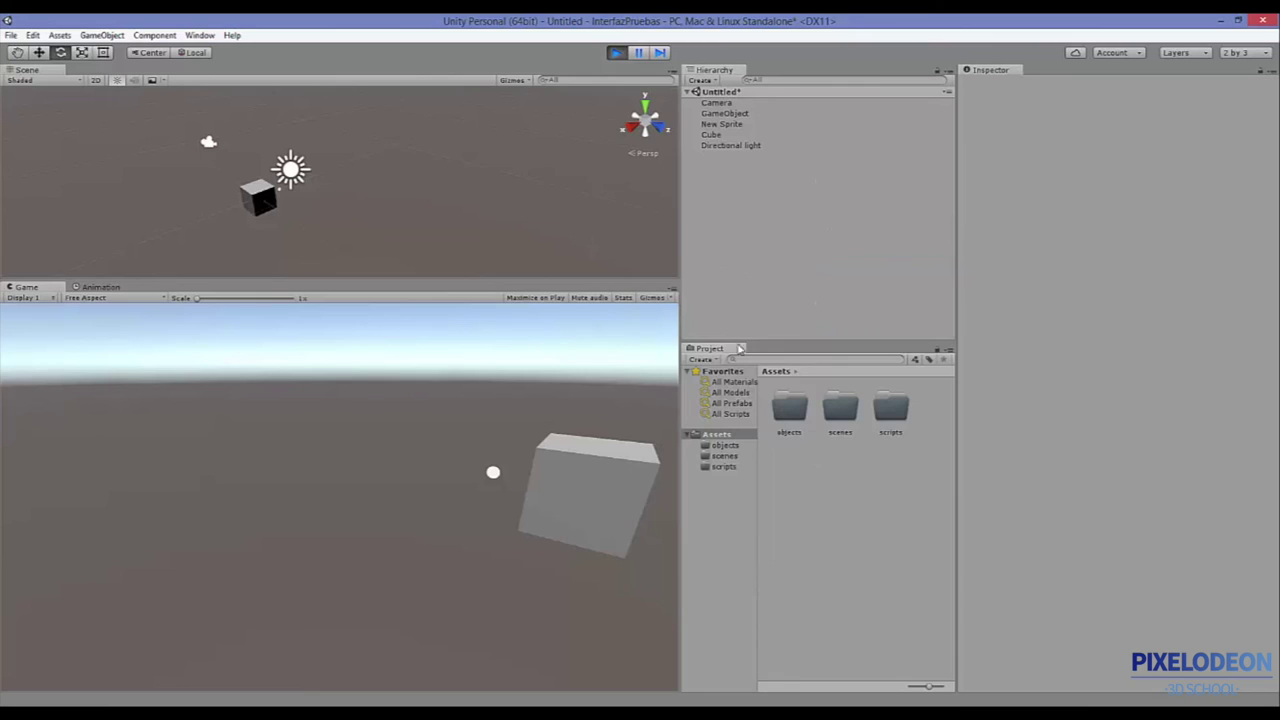